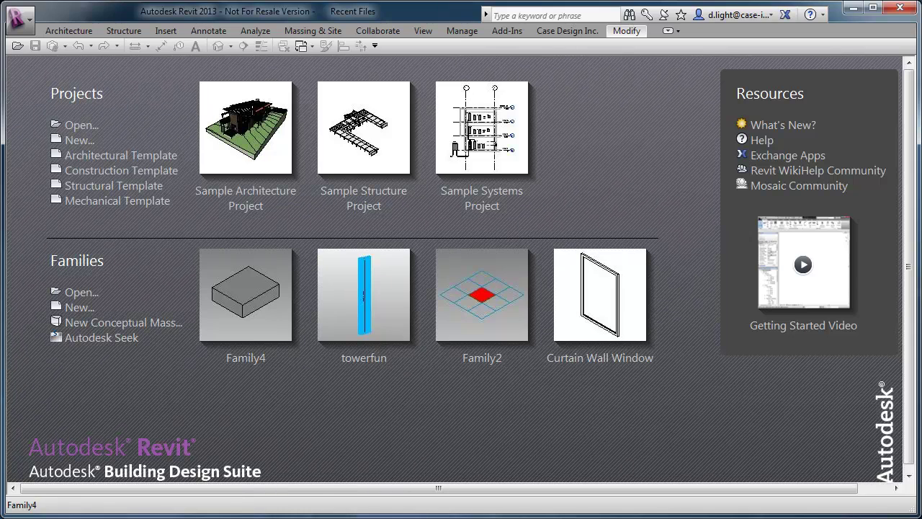
# Start a new conceptual mass using the Metric Mass.rft template.
pyautogui.click(163, 325)
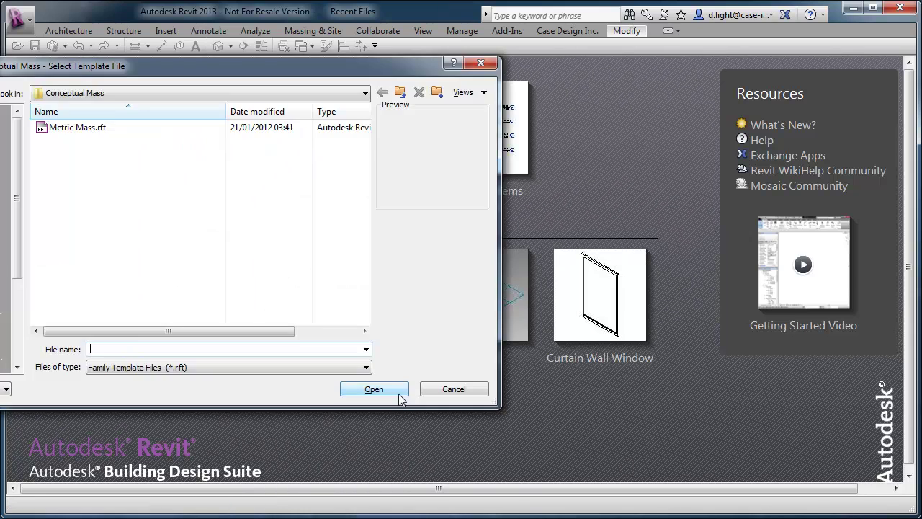
pyautogui.click(108, 128)
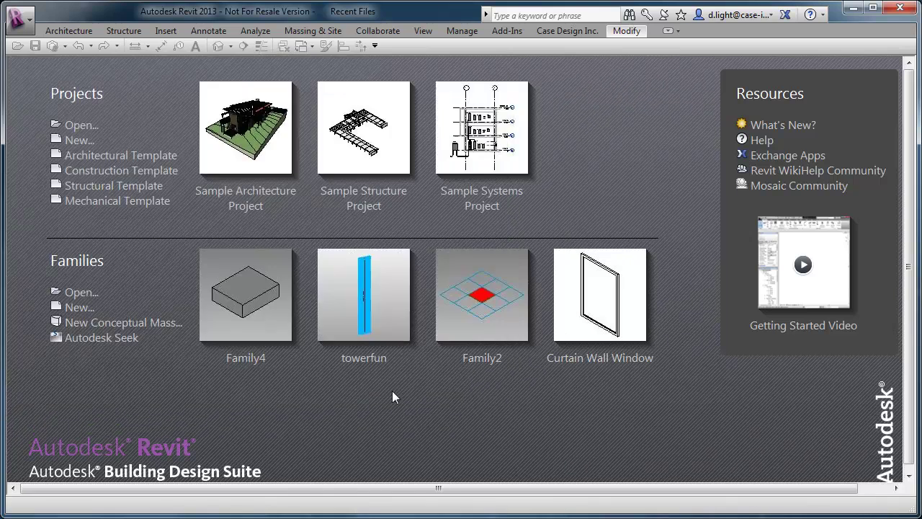
# Open the Metric Mass family, select the Center (Front/Back) plane and view it from FRONT.
pyautogui.click(375, 389)
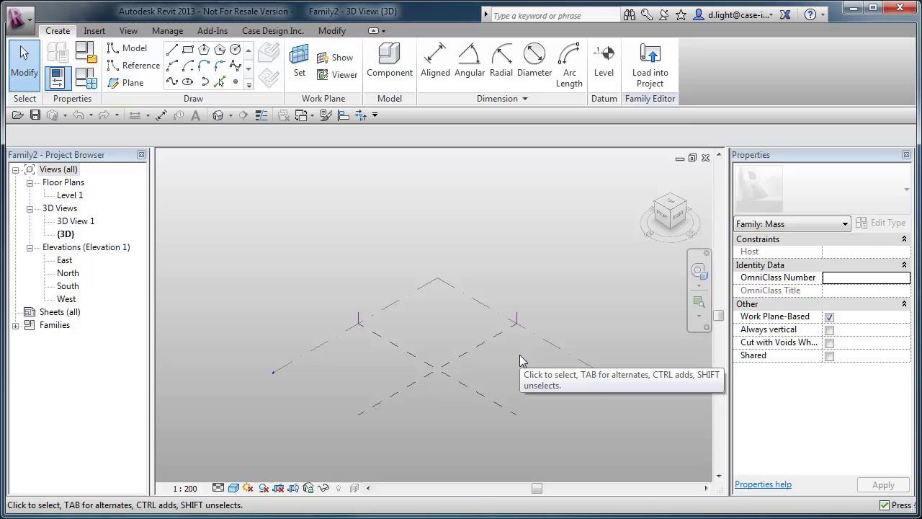
pyautogui.click(462, 385)
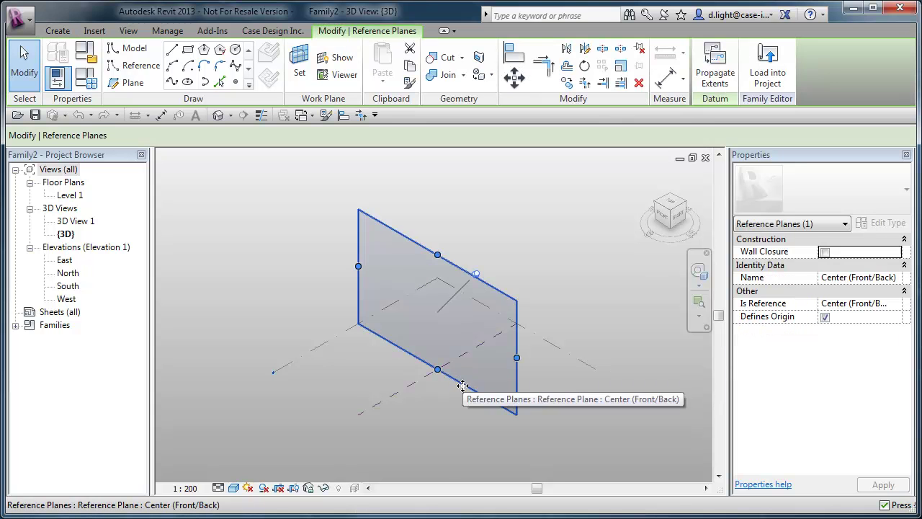
pyautogui.click(661, 220)
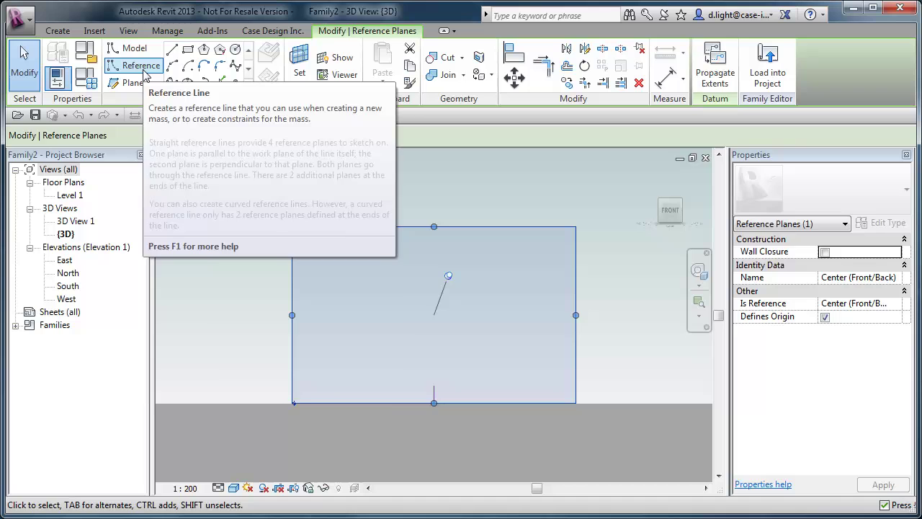
# Draw a vertical reference line up from the origin and set its length to 55000.
pyautogui.click(141, 67)
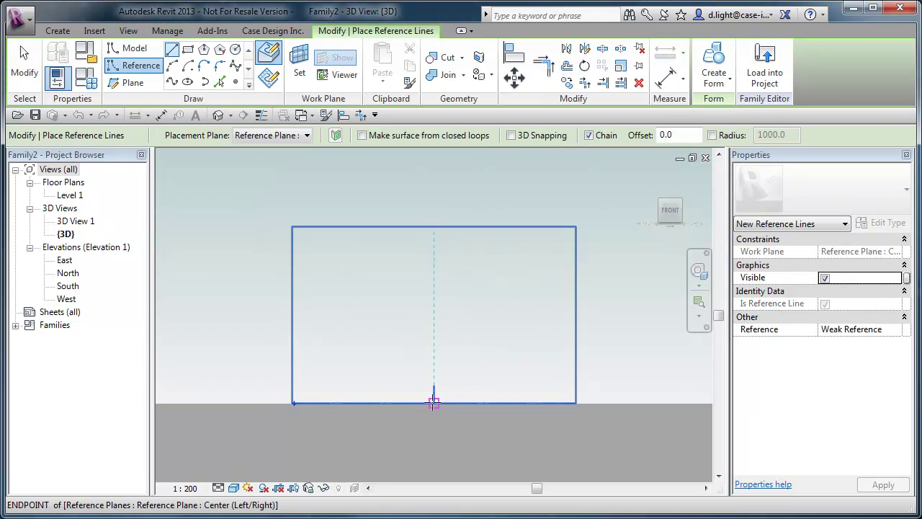
pyautogui.click(433, 402)
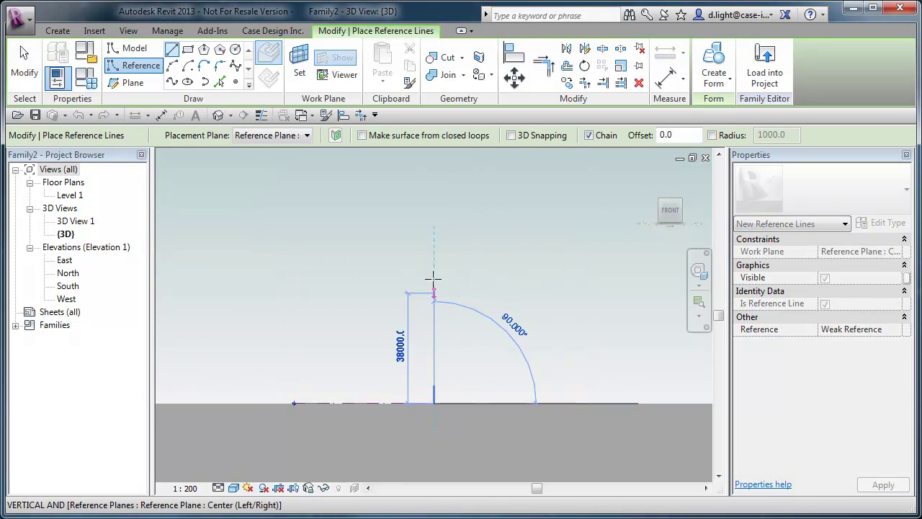
pyautogui.click(433, 238)
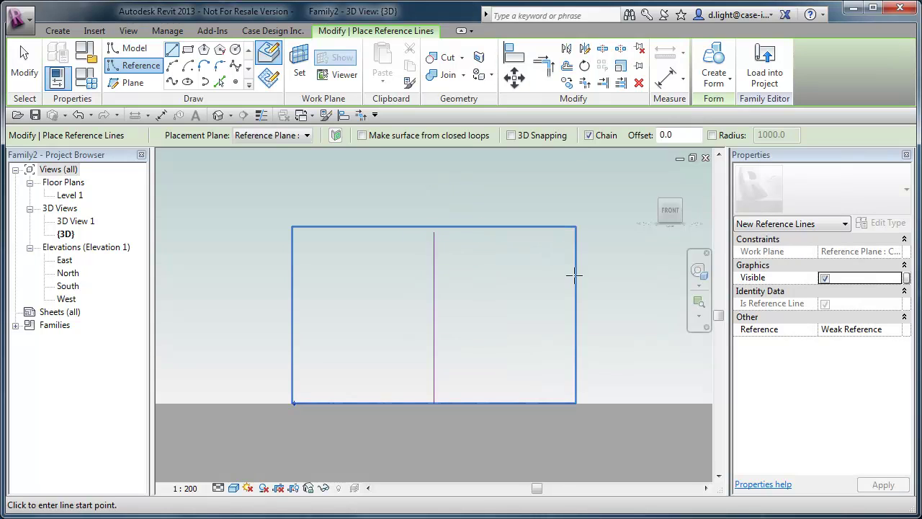
pyautogui.keyDown('shift'); pyautogui.moveTo(574, 275); pyautogui.dragTo(488, 420, button='middle'); pyautogui.keyUp('shift')
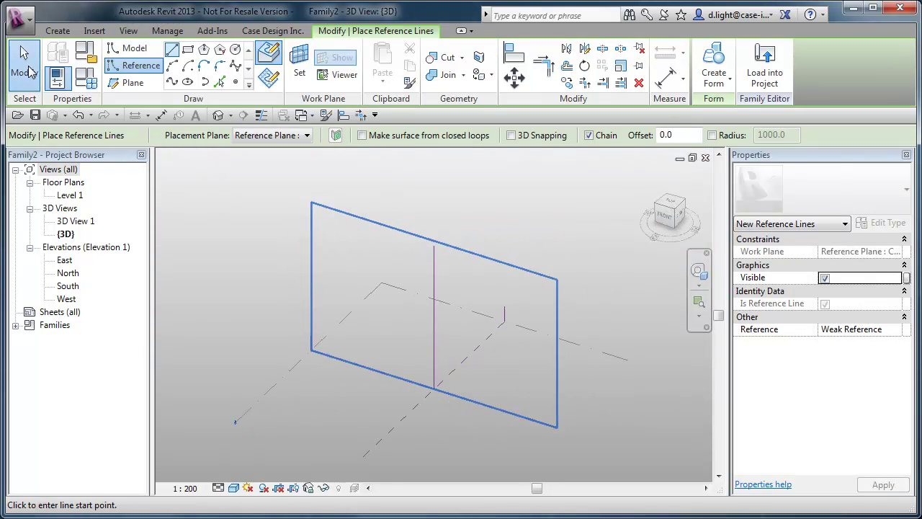
pyautogui.click(24, 64)
pyautogui.keyDown('shift'); pyautogui.moveTo(570, 364); pyautogui.dragTo(536, 335, button='middle'); pyautogui.keyUp('shift')
pyautogui.click(433, 248)
pyautogui.moveTo(434, 247)
pyautogui.mouseDown()
pyautogui.moveTo(434, 288)
pyautogui.moveTo(434, 256)
pyautogui.mouseUp()
pyautogui.keyDown('shift'); pyautogui.moveTo(471, 384); pyautogui.dragTo(422, 373, button='middle'); pyautogui.keyUp('shift')
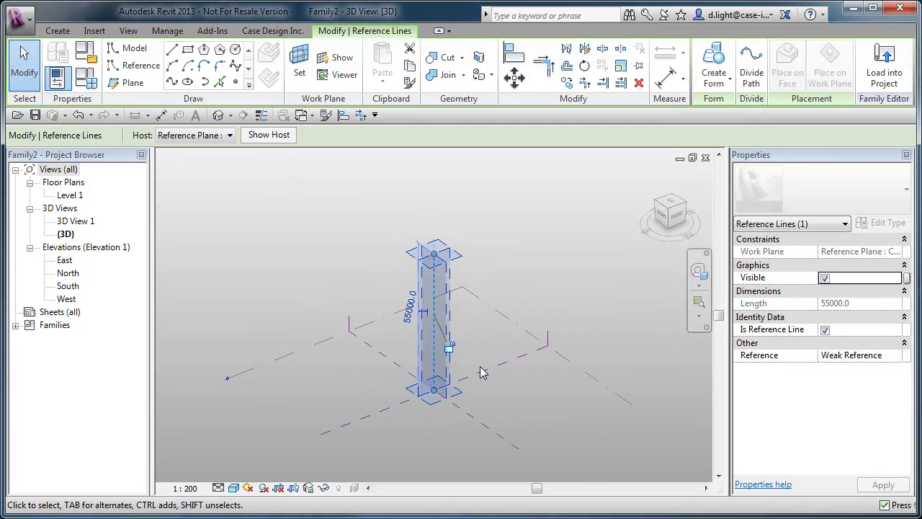
# Change the 3D view scale from 1 : 200 to 1 : 500, then reselect the reference line.
pyautogui.click(548, 401)
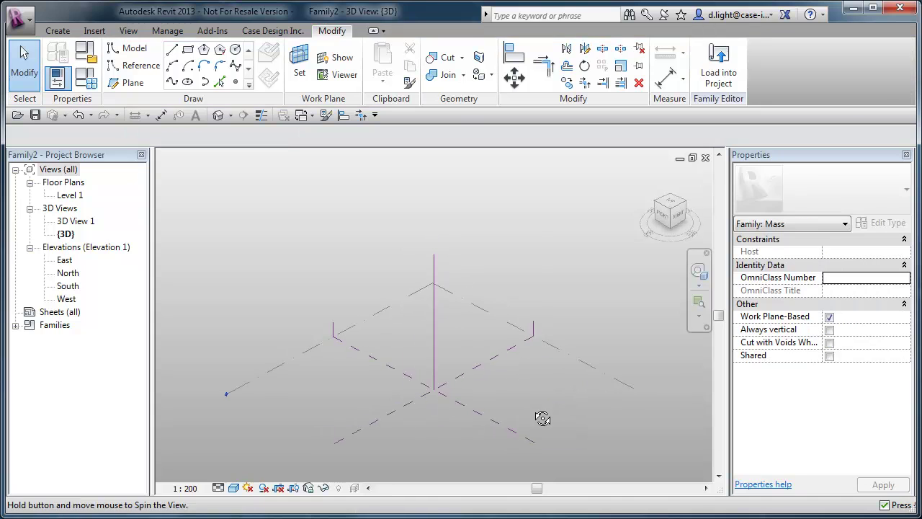
pyautogui.click(435, 344)
pyautogui.scroll(3, 457, 335)
pyautogui.keyDown('shift'); pyautogui.moveTo(421, 333); pyautogui.dragTo(464, 336, button='middle'); pyautogui.keyUp('shift')
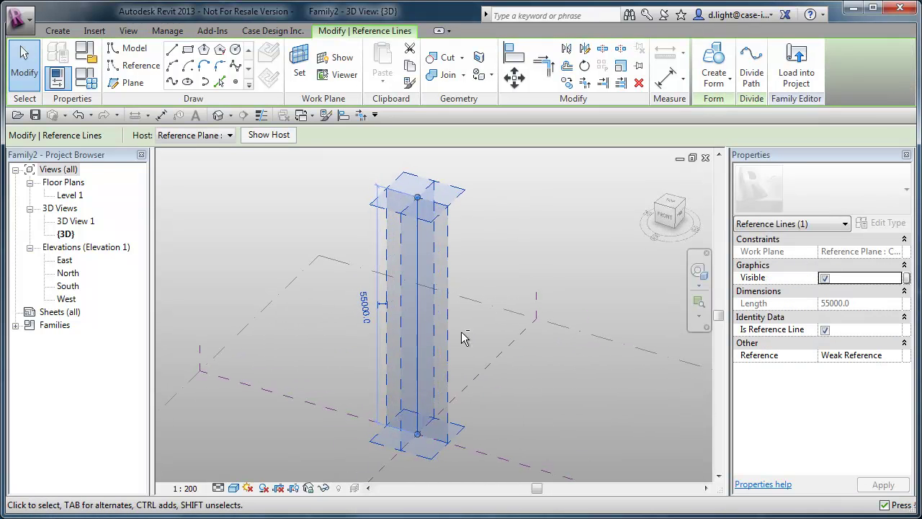
pyautogui.click(550, 394)
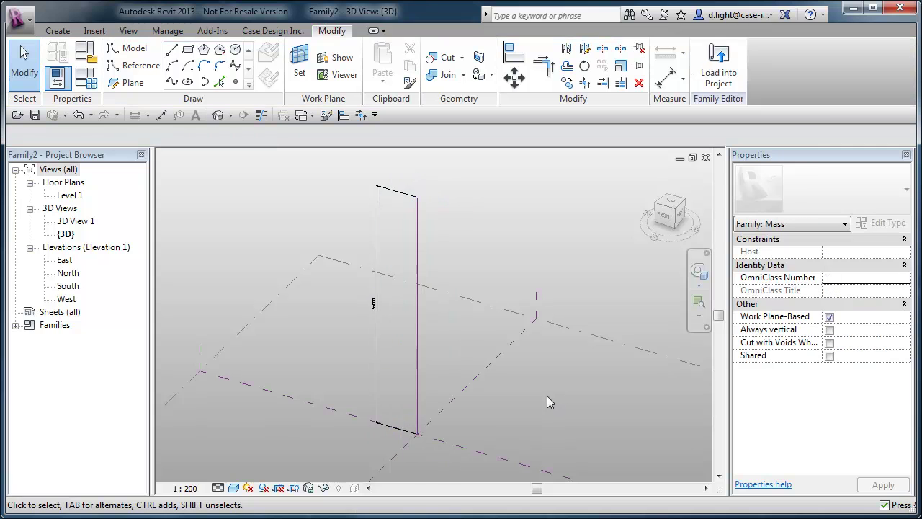
pyautogui.click(185, 488)
pyautogui.click(223, 422)
pyautogui.scroll(5, 438, 317)
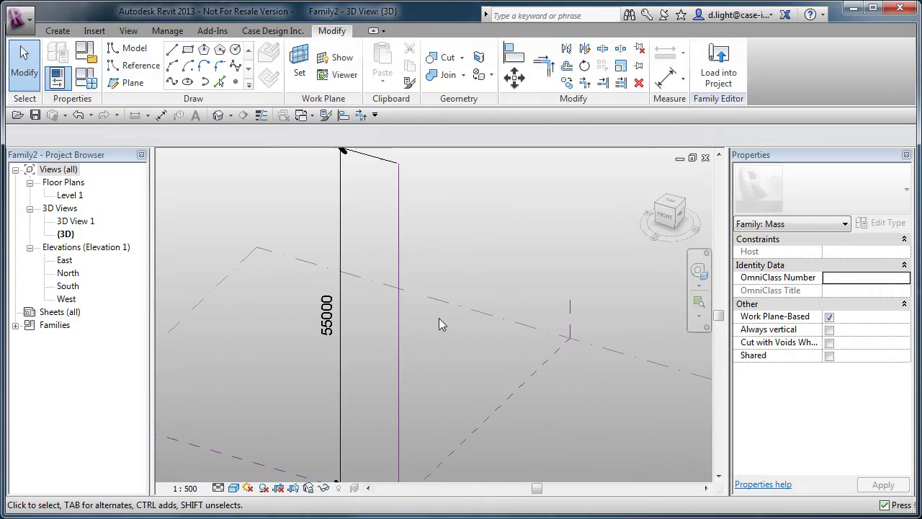
pyautogui.moveTo(438, 318); pyautogui.dragTo(473, 328, button='middle')
pyautogui.scroll(-2, 476, 322)
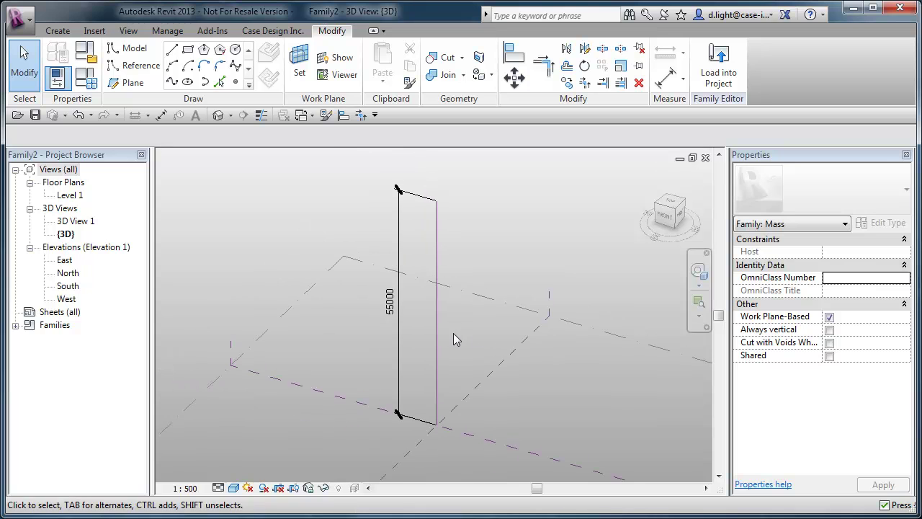
pyautogui.click(440, 350)
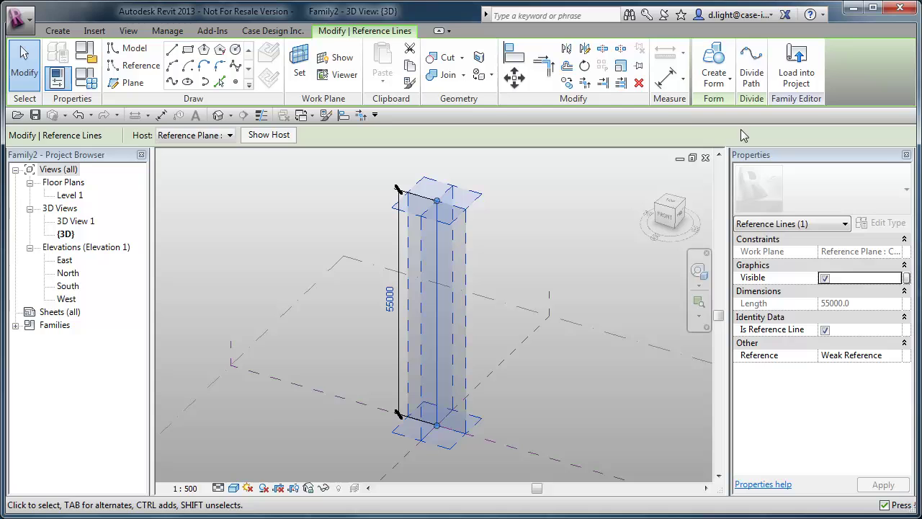
# Divide the reference line into 6 nodes and link its Number to a new parameter 'number'.
pyautogui.click(751, 66)
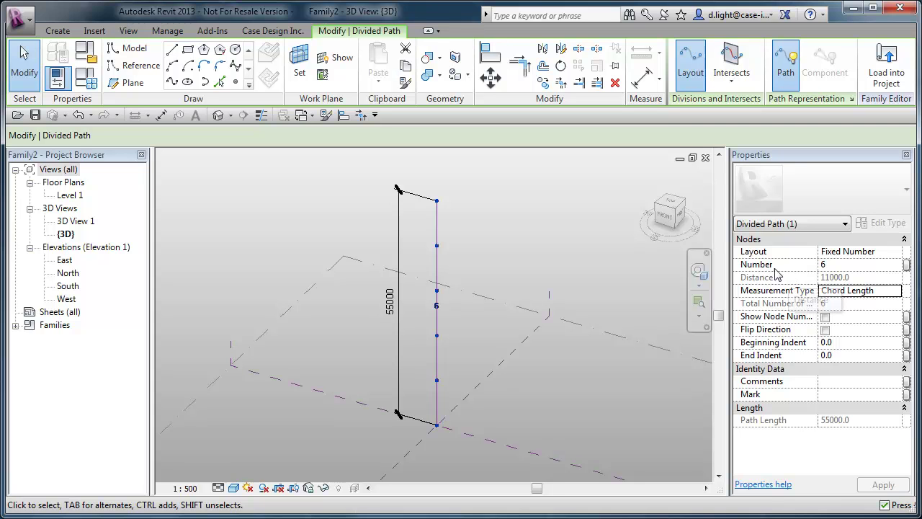
pyautogui.click(906, 266)
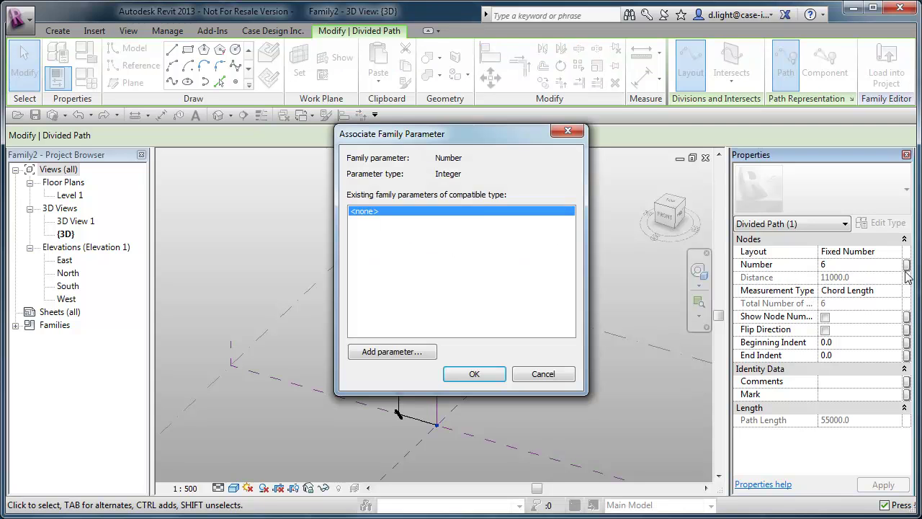
pyautogui.moveTo(463, 144); pyautogui.dragTo(531, 175)
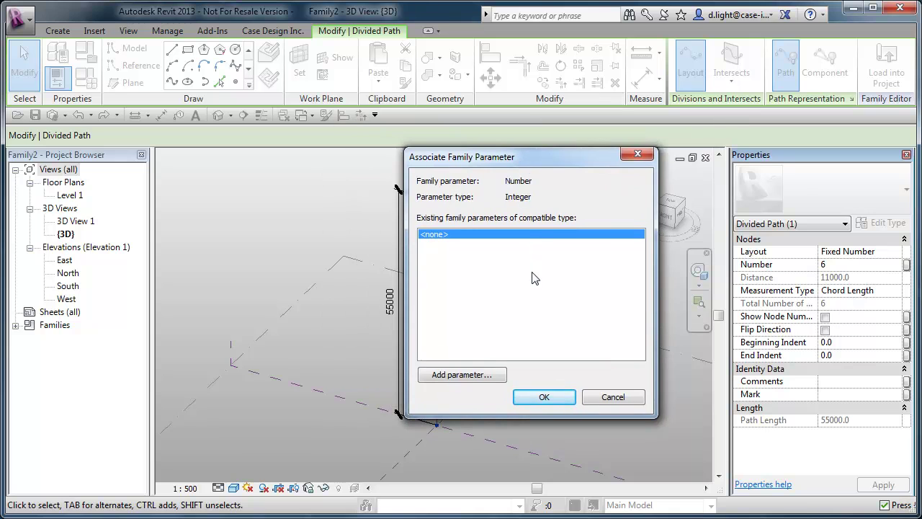
pyautogui.click(477, 377)
pyautogui.write('number')
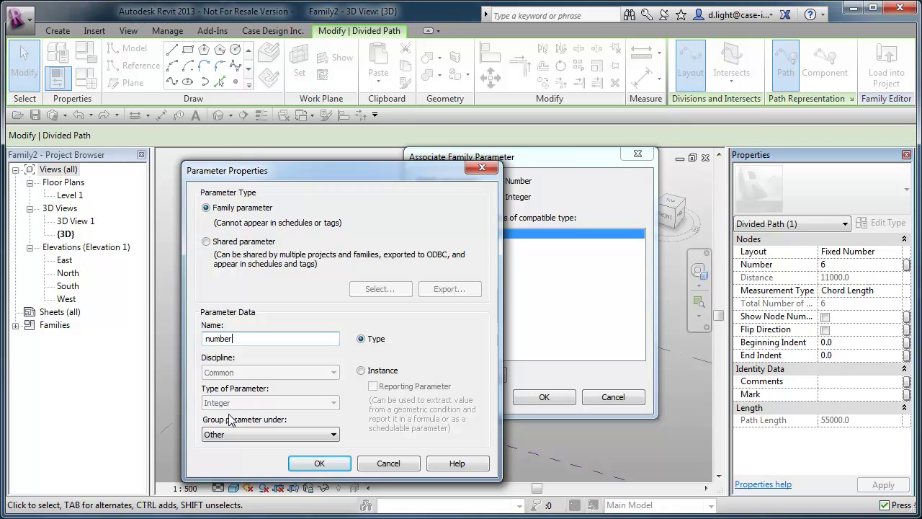
pyautogui.click(319, 463)
pyautogui.click(551, 400)
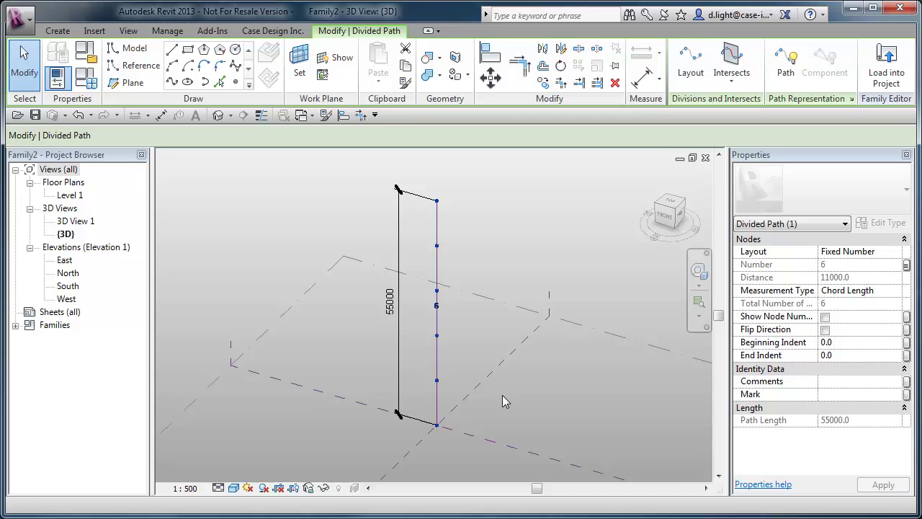
# In Family Types, change the number value from 6 to 8 and apply it.
pyautogui.click(93, 85)
pyautogui.moveTo(418, 167); pyautogui.dragTo(530, 91)
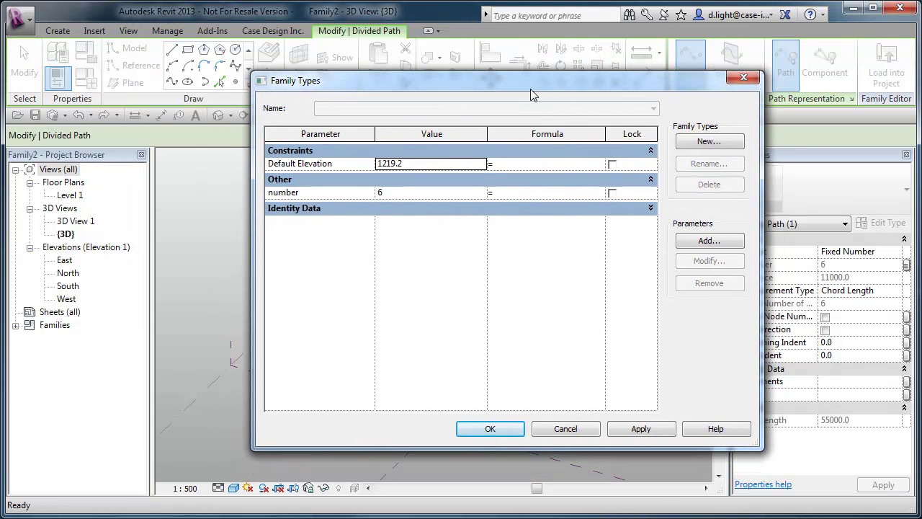
pyautogui.moveTo(757, 442); pyautogui.dragTo(613, 388)
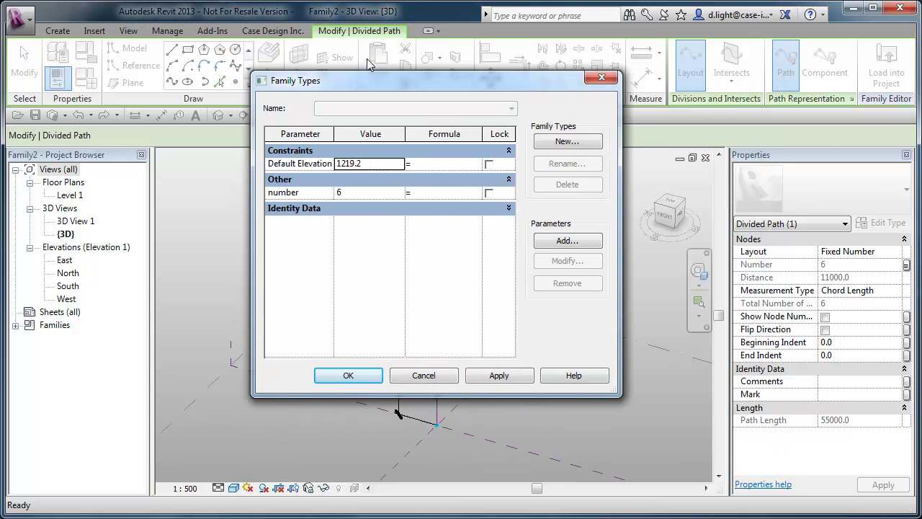
pyautogui.moveTo(382, 90); pyautogui.dragTo(627, 98)
pyautogui.click(586, 201)
pyautogui.write('8')
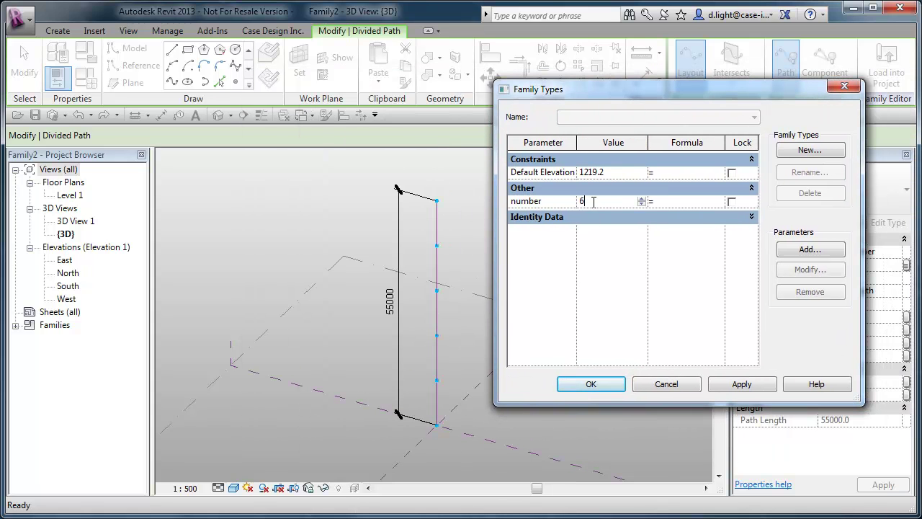
pyautogui.click(751, 385)
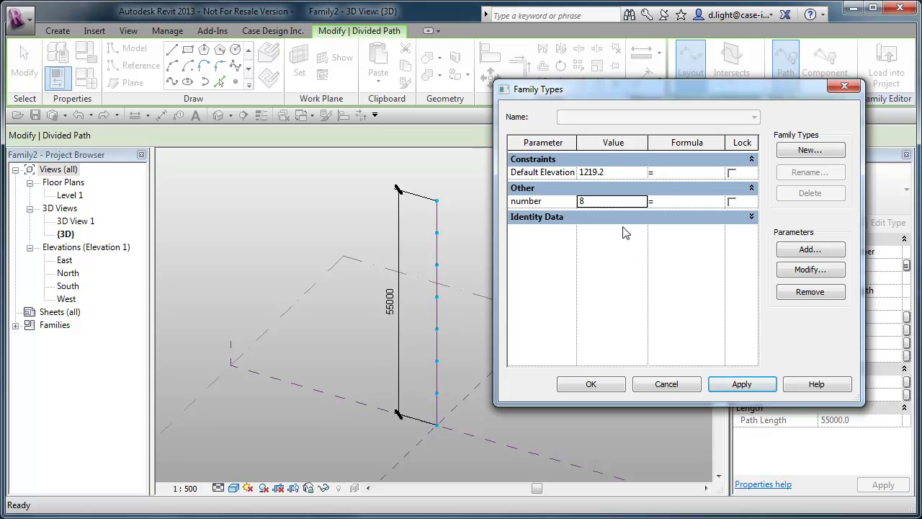
# Add a Number parameter 'number of floor plates' with value 9.
pyautogui.click(808, 249)
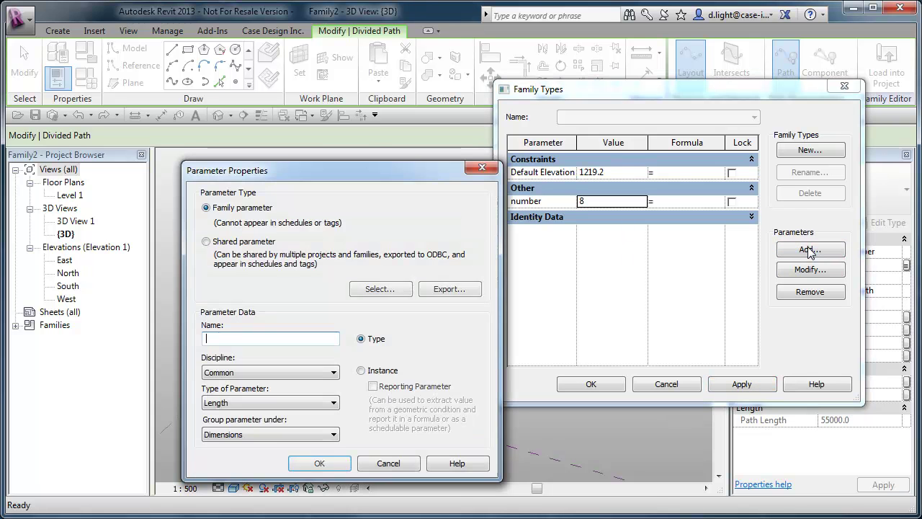
pyautogui.click(291, 406)
pyautogui.scroll(2, 274, 446)
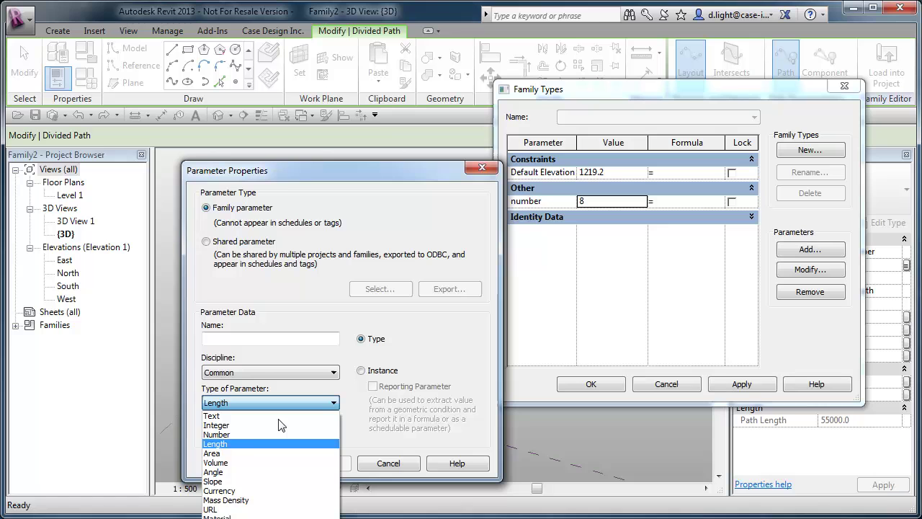
pyautogui.click(250, 429)
pyautogui.click(247, 336)
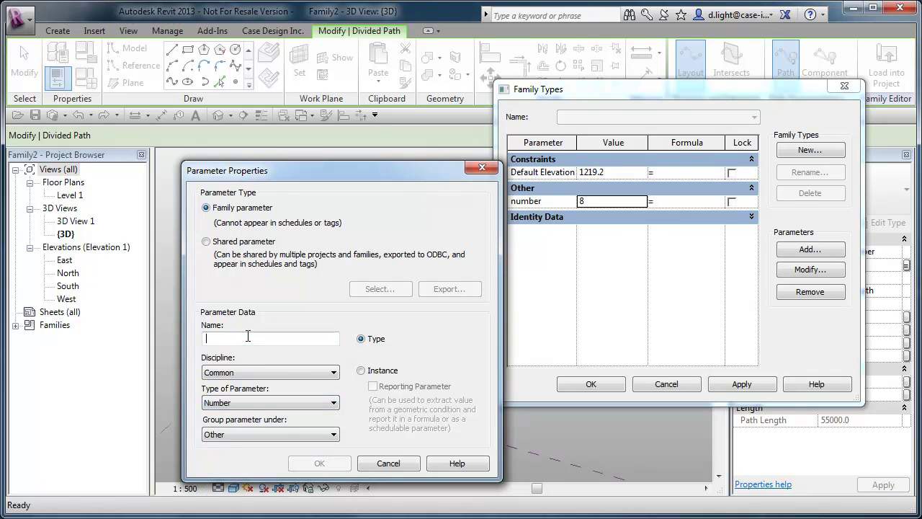
pyautogui.write('number of floor plates')
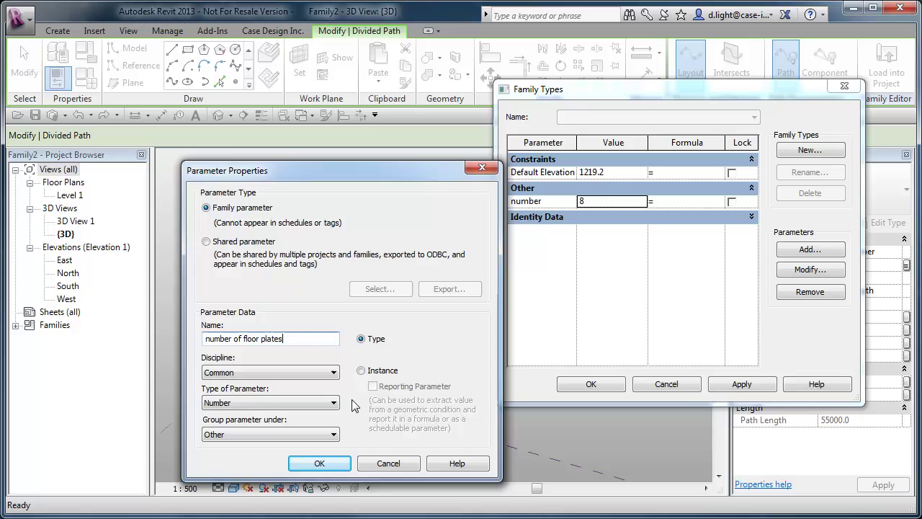
pyautogui.click(319, 463)
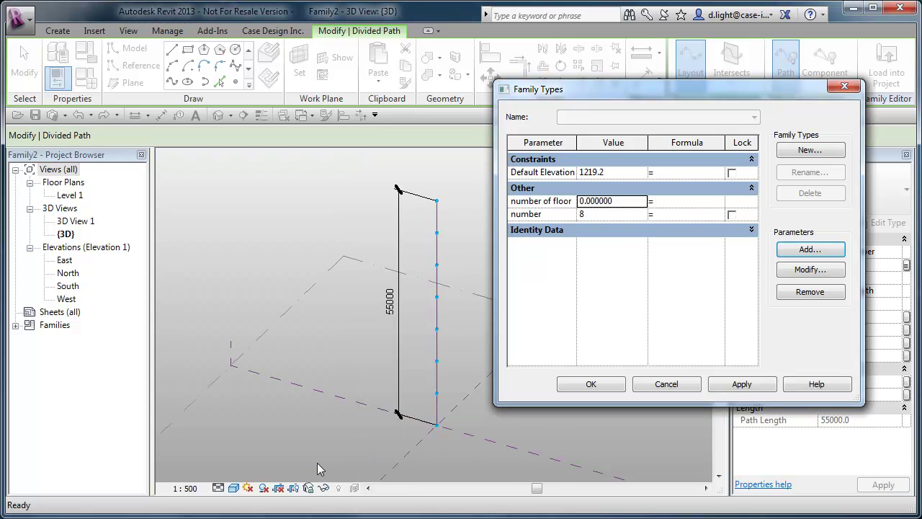
pyautogui.click(631, 207)
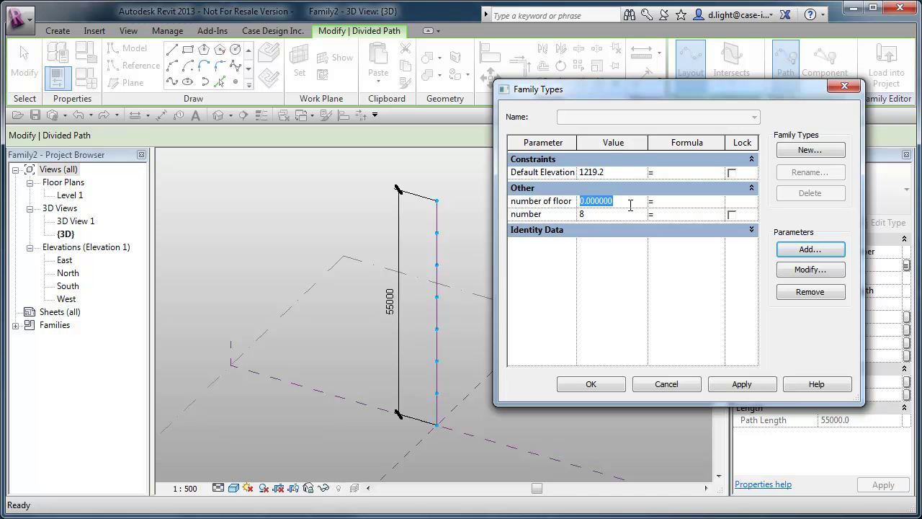
pyautogui.write('9')
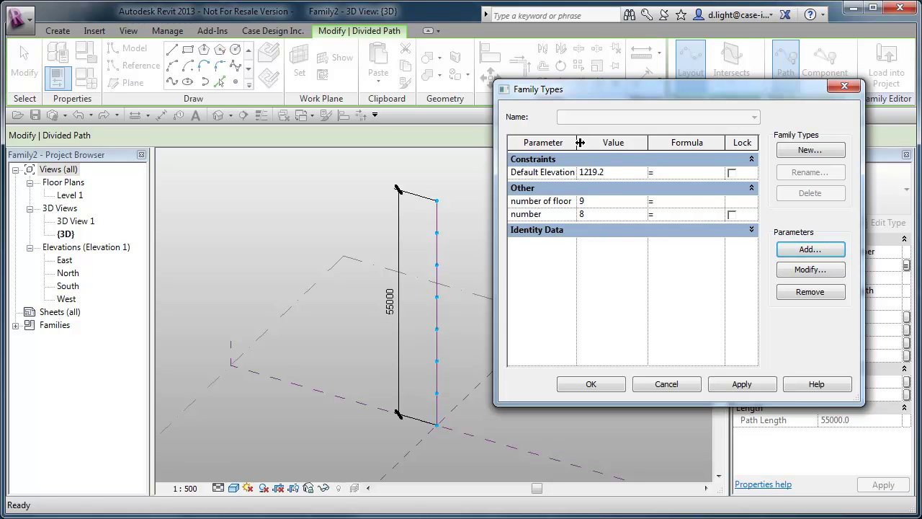
pyautogui.moveTo(577, 142); pyautogui.dragTo(616, 142)
pyautogui.moveTo(598, 202); pyautogui.dragTo(490, 215)
pyautogui.hotkey('ctrl', 'c')
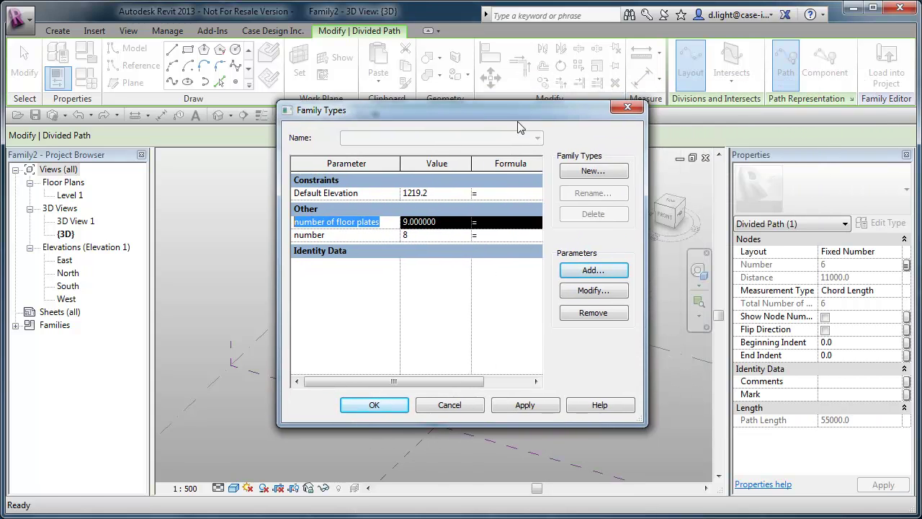
# Set number's formula to 'number of floor plates' and apply it.
pyautogui.moveTo(685, 85); pyautogui.dragTo(467, 105)
pyautogui.moveTo(648, 167); pyautogui.dragTo(797, 168)
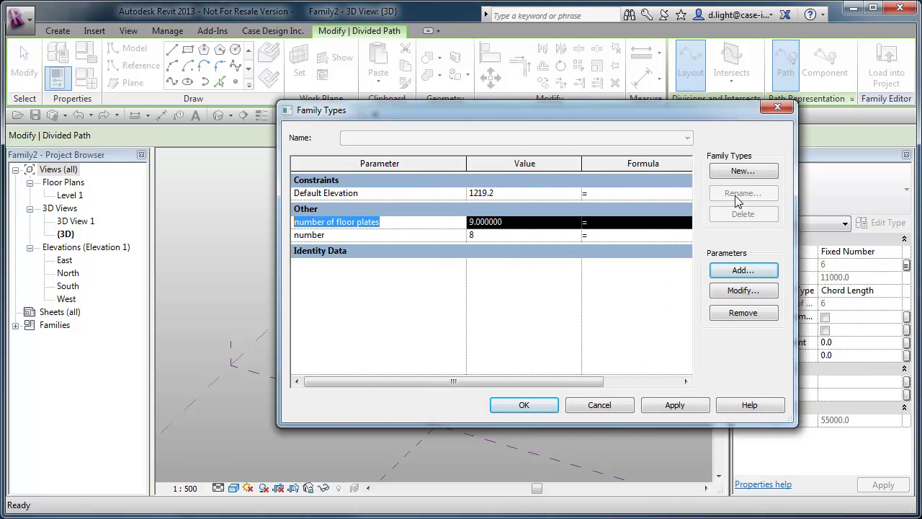
pyautogui.moveTo(465, 163); pyautogui.dragTo(432, 163)
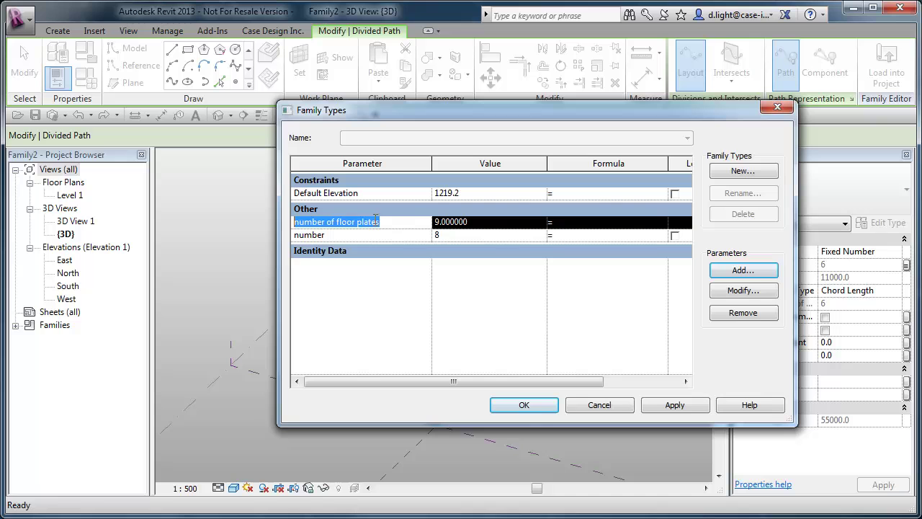
pyautogui.click(571, 235)
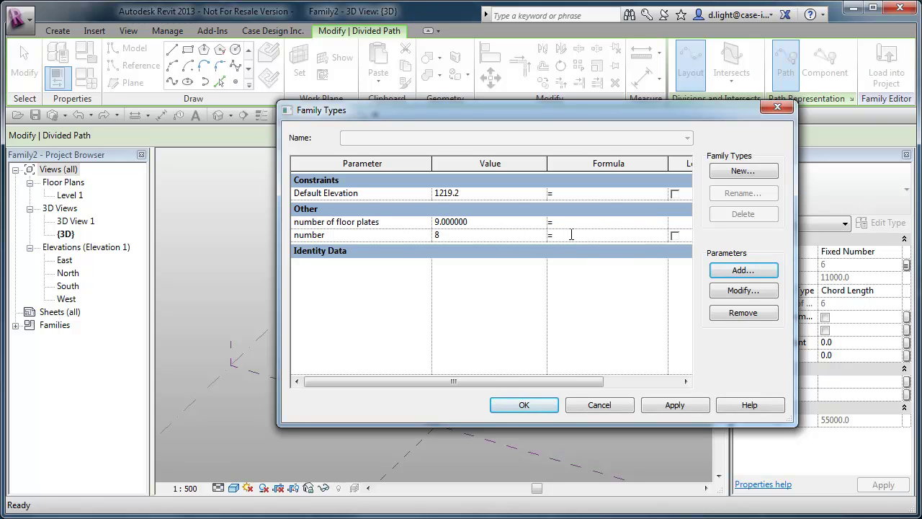
pyautogui.hotkey('ctrl', 'v')
pyautogui.click(673, 404)
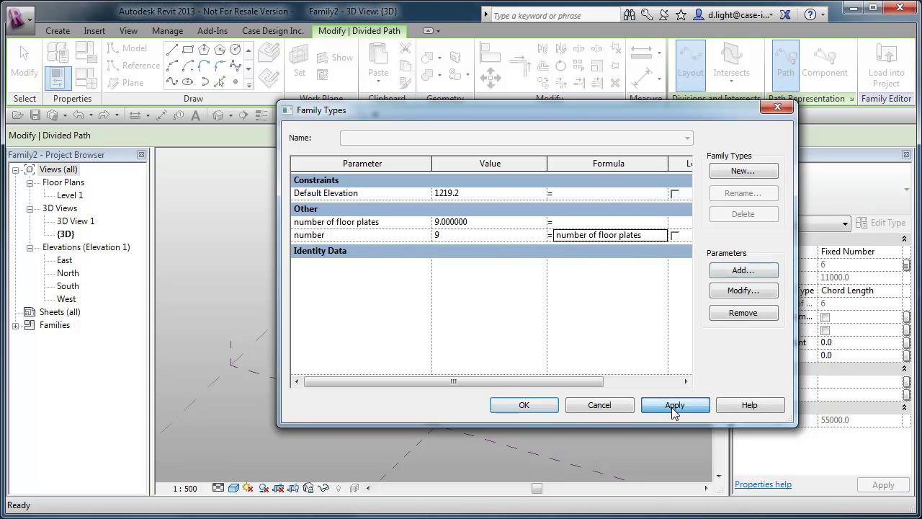
# Change 'number of floor plates' to 10, apply, and close Family Types with OK.
pyautogui.click(480, 221)
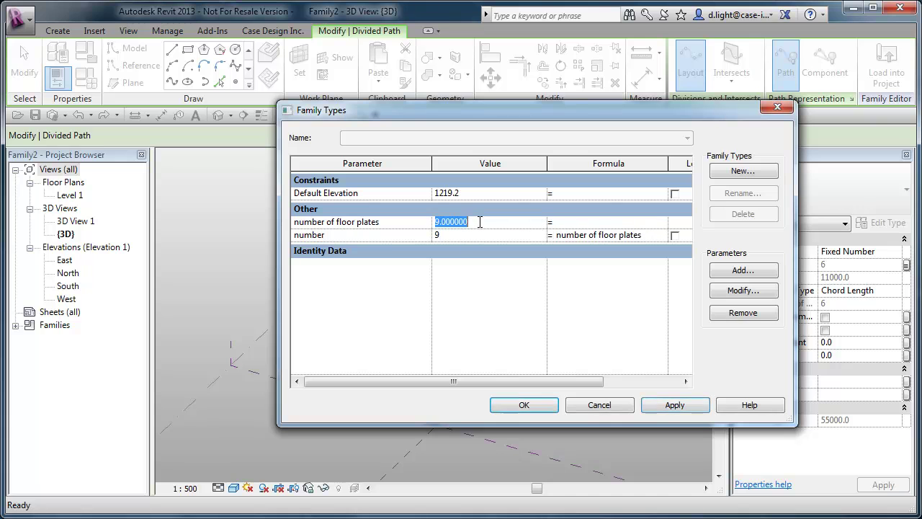
pyautogui.write('10')
pyautogui.click(673, 404)
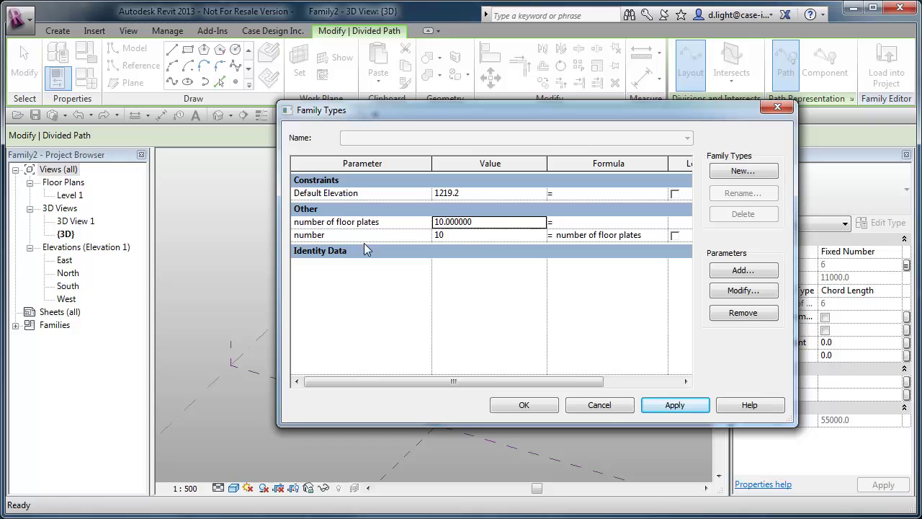
pyautogui.click(520, 405)
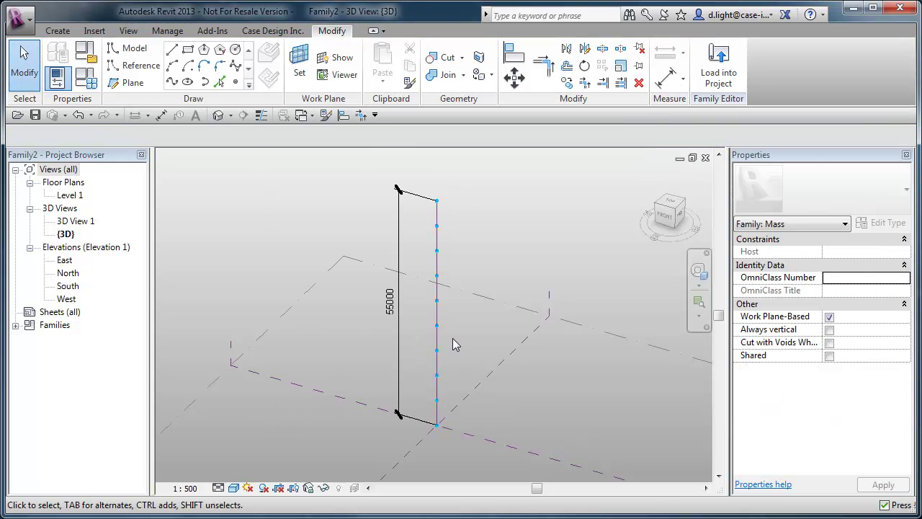
# Add a Length parameter named ffl with a value of 3000.
pyautogui.moveTo(454, 344)
pyautogui.keyDown('shift'); pyautogui.mouseDown(button='middle')
pyautogui.moveTo(463, 353)
pyautogui.moveTo(540, 350)
pyautogui.moveTo(471, 367)
pyautogui.moveTo(449, 355)
pyautogui.mouseUp(button='middle'); pyautogui.keyUp('shift')
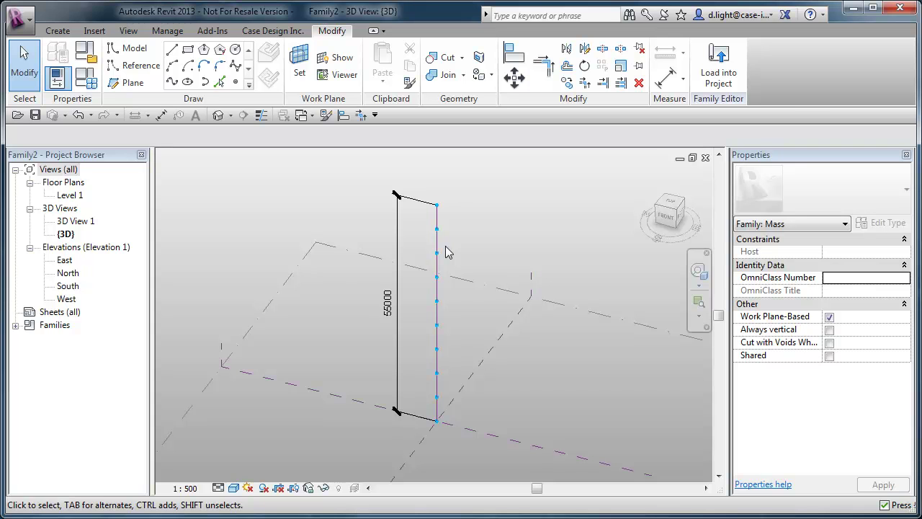
pyautogui.click(86, 77)
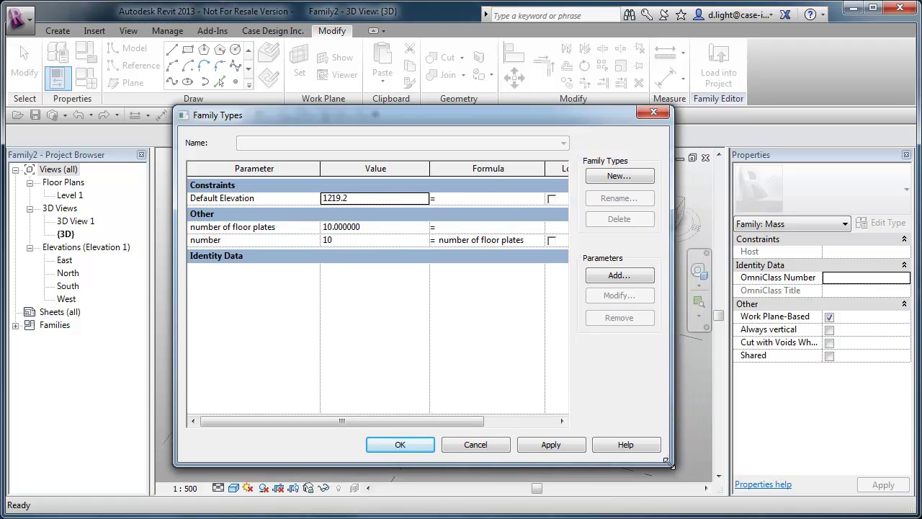
pyautogui.click(616, 276)
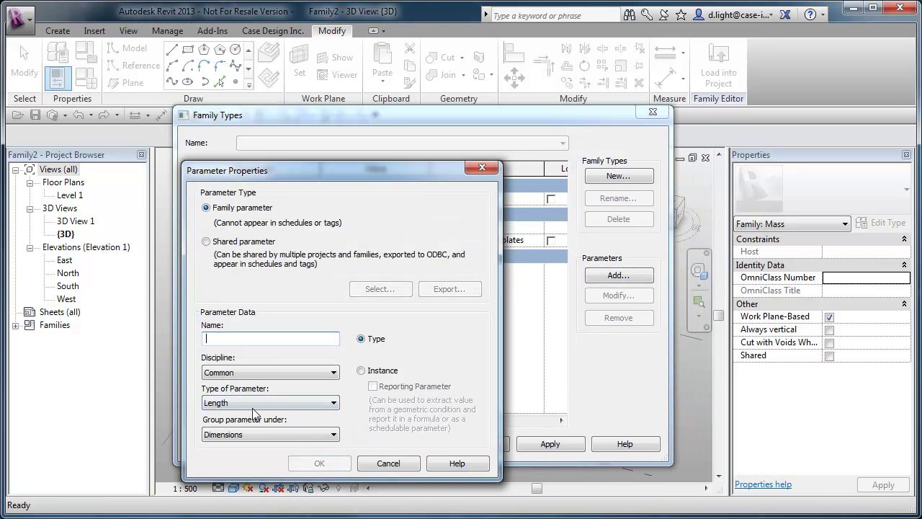
pyautogui.write('ffl')
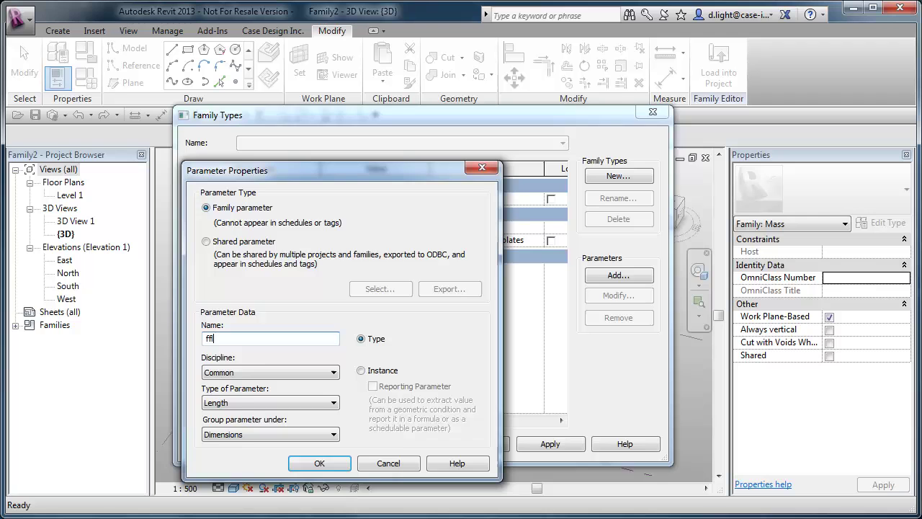
pyautogui.click(319, 463)
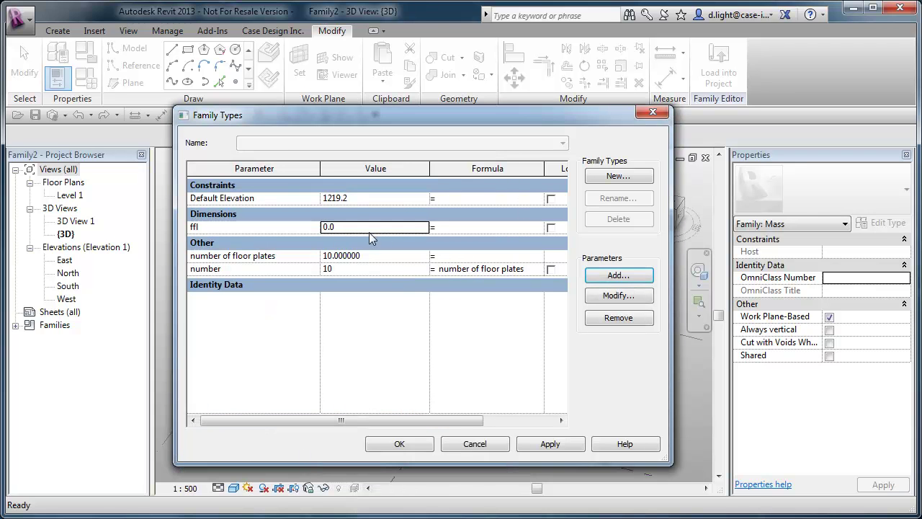
pyautogui.click(370, 232)
pyautogui.write('3000')
pyautogui.press('Tab')
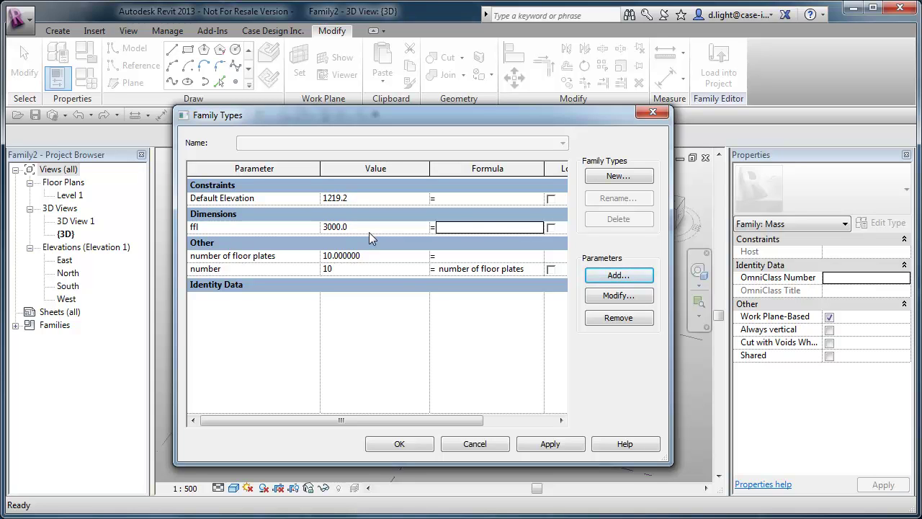
# Create a Length parameter height with formula (number - 1) * ffl, evaluating to 27000.
pyautogui.click(610, 277)
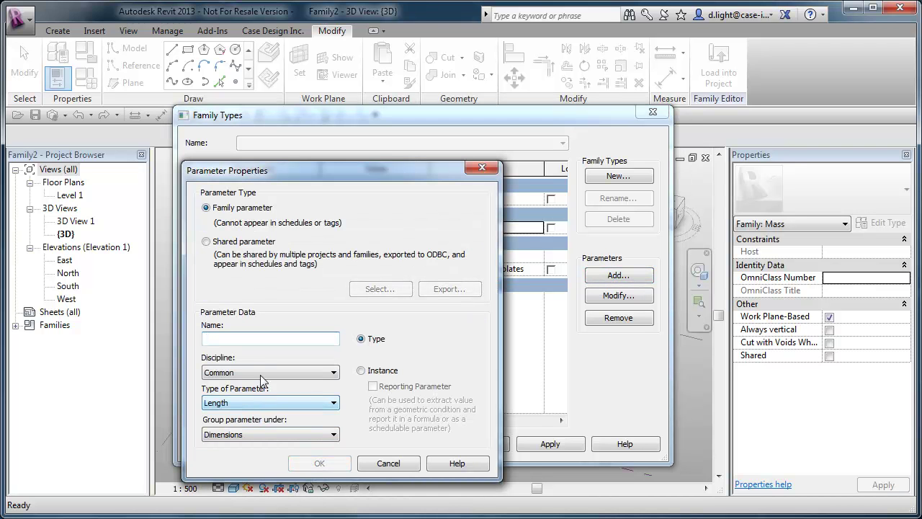
pyautogui.click(232, 335)
pyautogui.write('height')
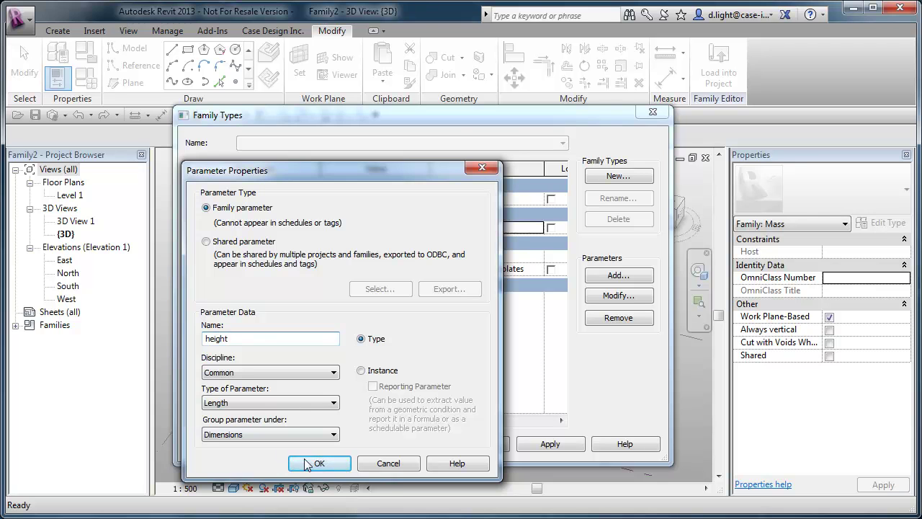
pyautogui.click(317, 463)
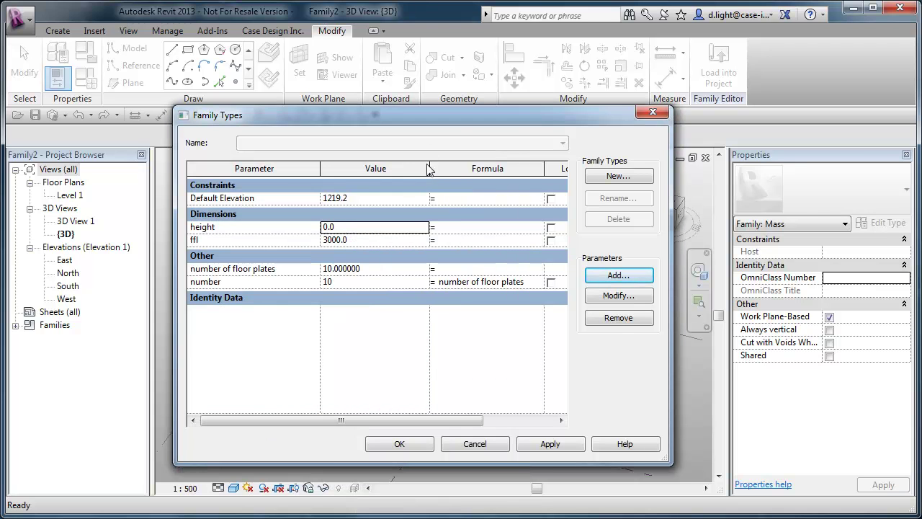
pyautogui.click(440, 227)
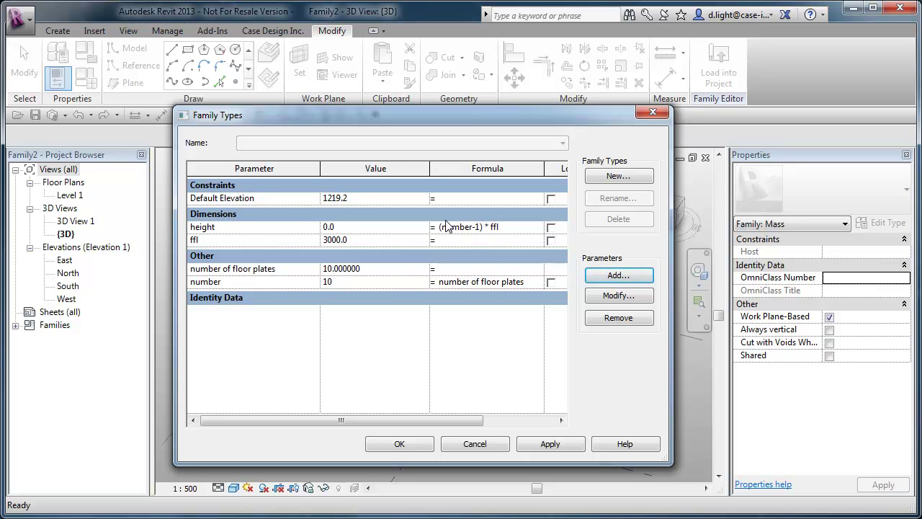
pyautogui.click(550, 445)
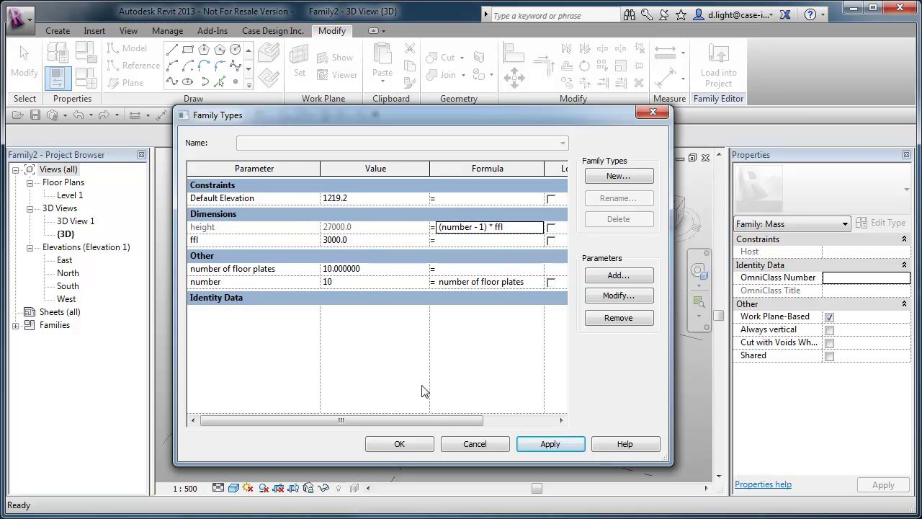
pyautogui.click(536, 442)
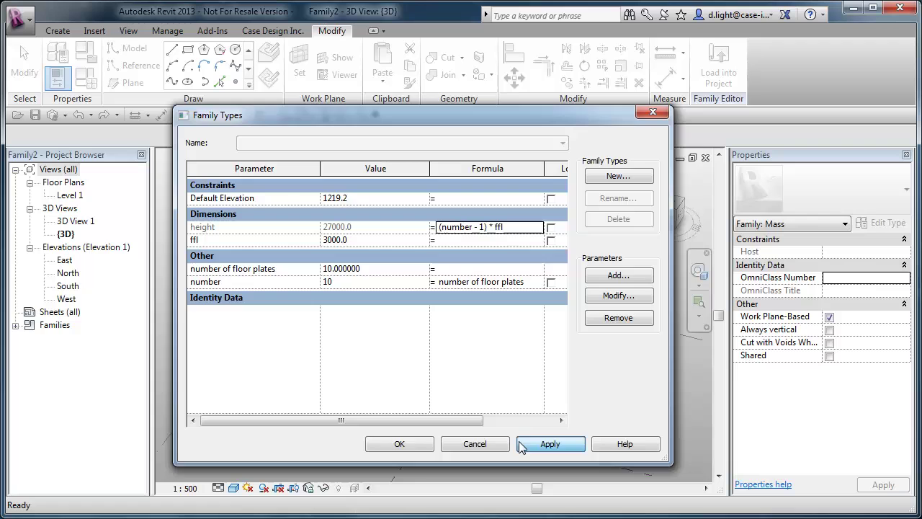
# Label the vertical 55000 dimension with height so the path shortens to 27000.
pyautogui.click(407, 448)
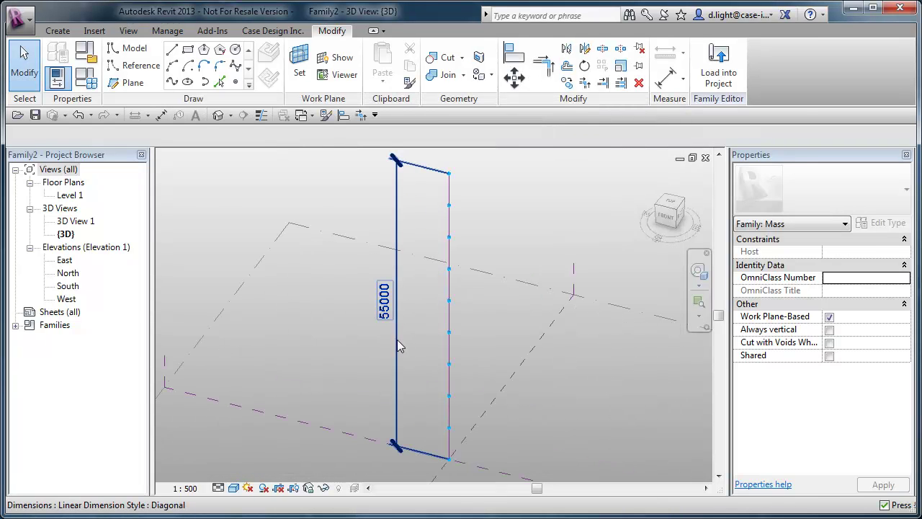
pyautogui.click(397, 340)
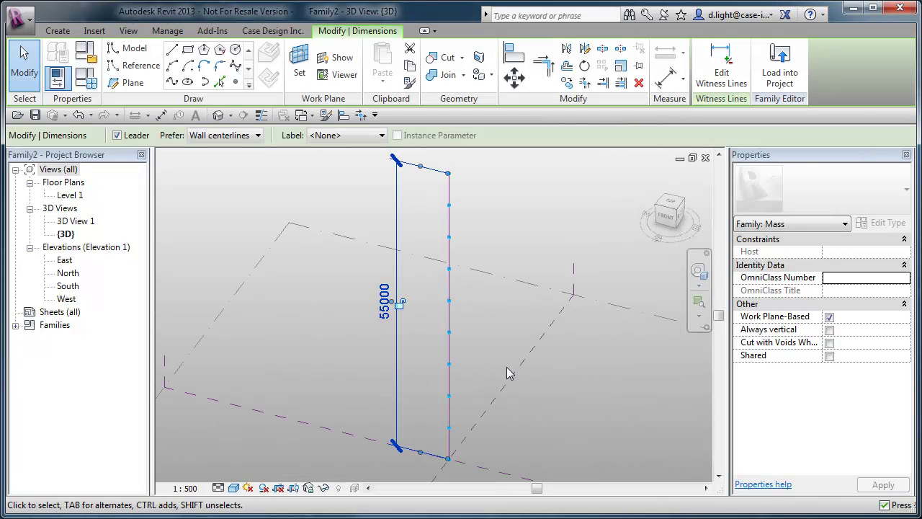
pyautogui.click(339, 135)
pyautogui.click(371, 195)
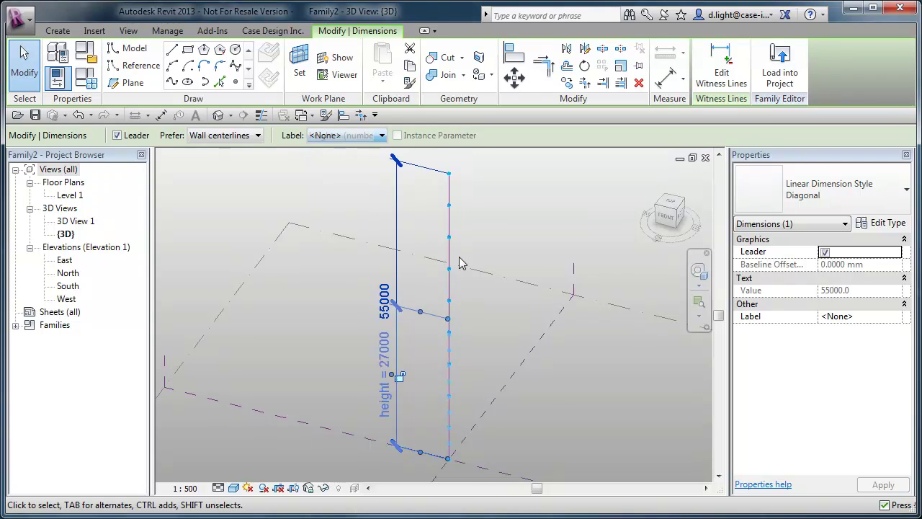
pyautogui.click(551, 395)
pyautogui.moveTo(535, 344); pyautogui.dragTo(510, 298, button='middle')
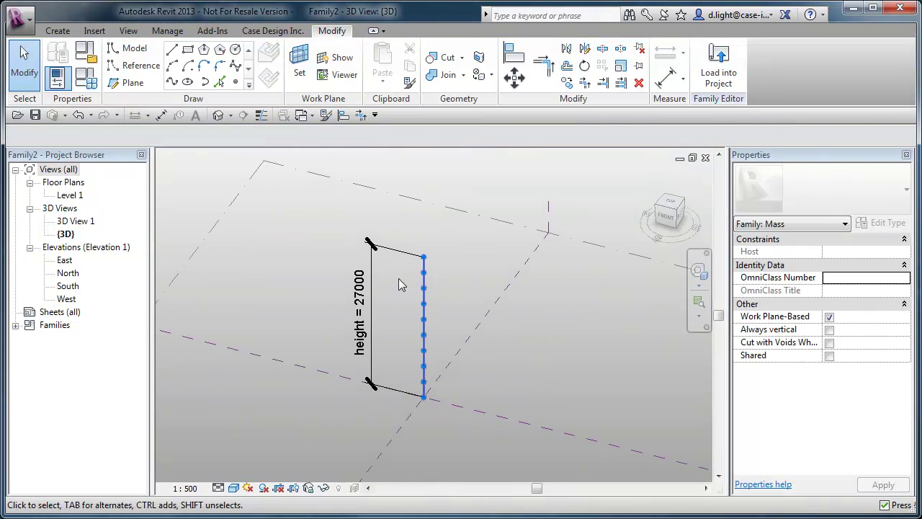
pyautogui.scroll(2, 437, 383)
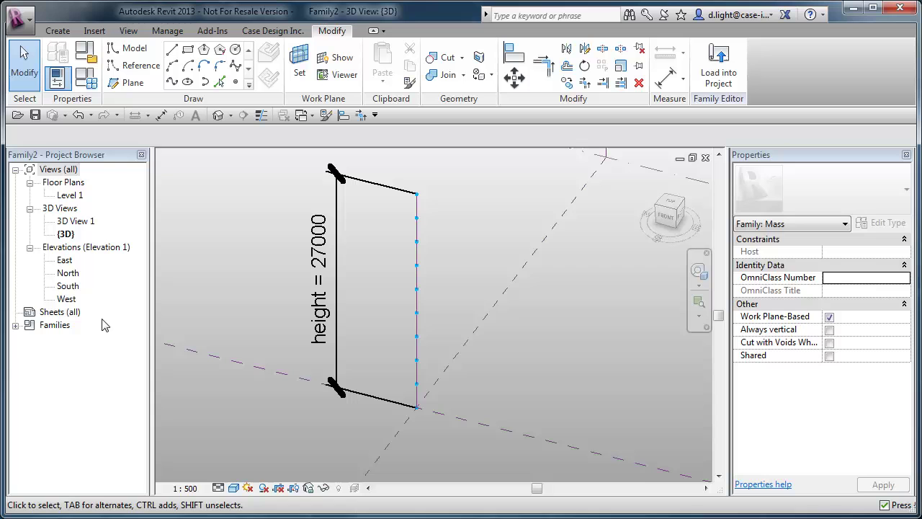
# In the South elevation, measure the 3000 spacing from the base to the first path node.
pyautogui.doubleClick(69, 286)
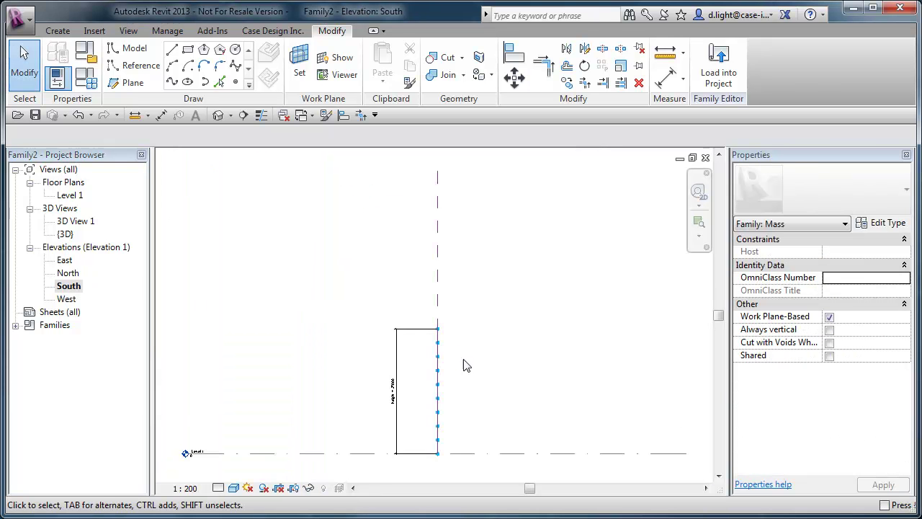
pyautogui.scroll(3, 468, 391)
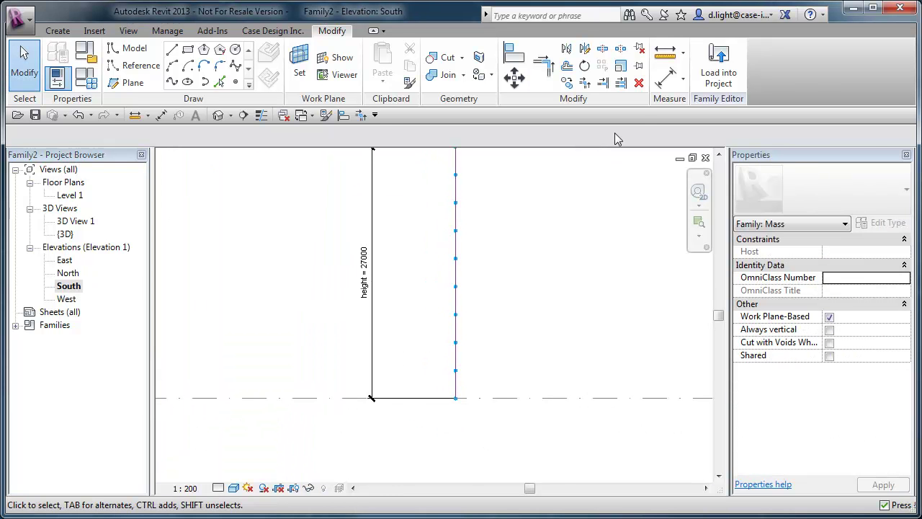
pyautogui.click(665, 52)
pyautogui.scroll(2, 454, 373)
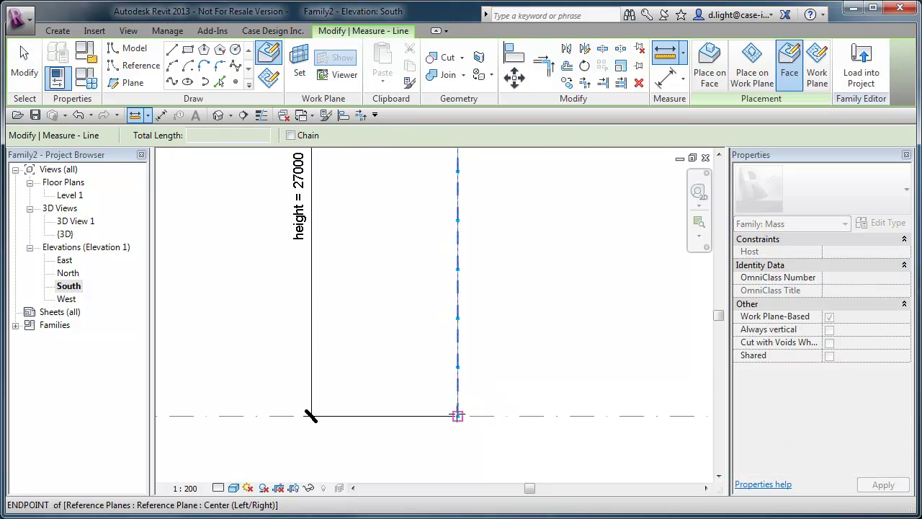
pyautogui.click(457, 416)
pyautogui.click(457, 367)
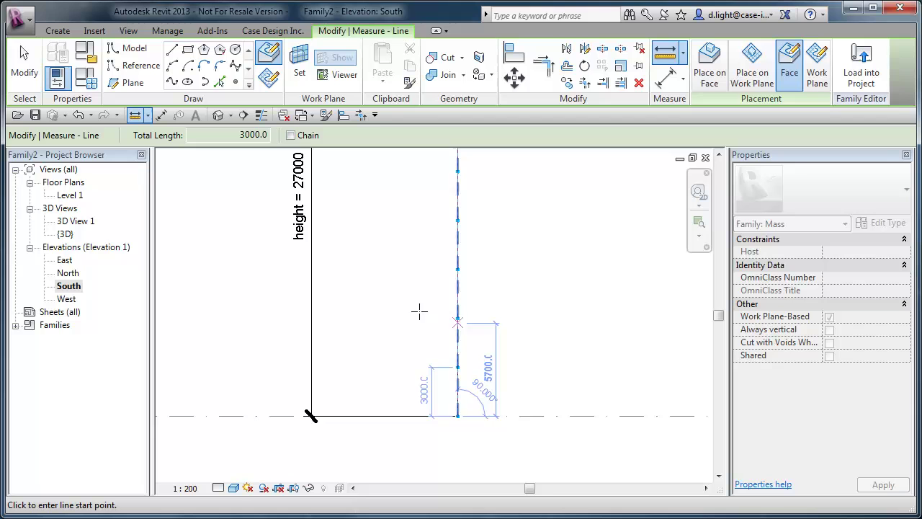
pyautogui.scroll(-5, 529, 303)
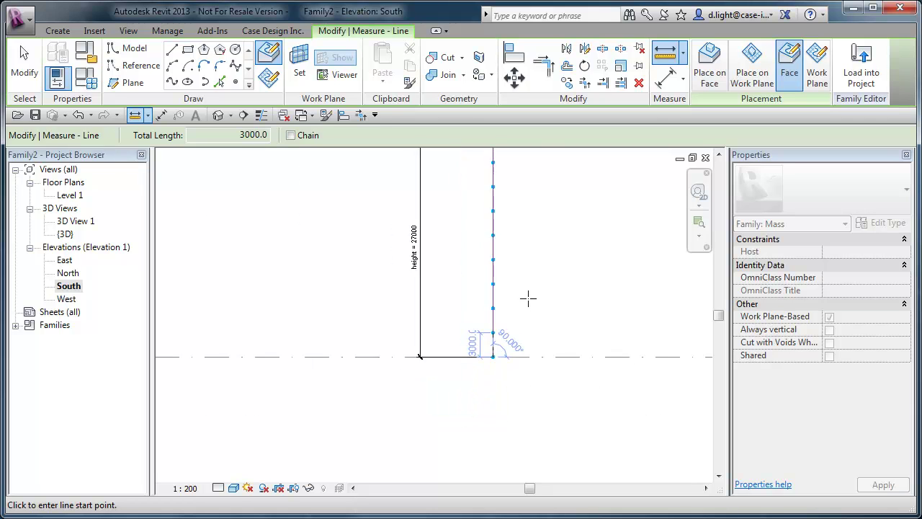
# In Family Types (FT), change the number of floor plates from 10 to 15 so the tower reaches 42000.
pyautogui.click(218, 115)
pyautogui.press('Escape')
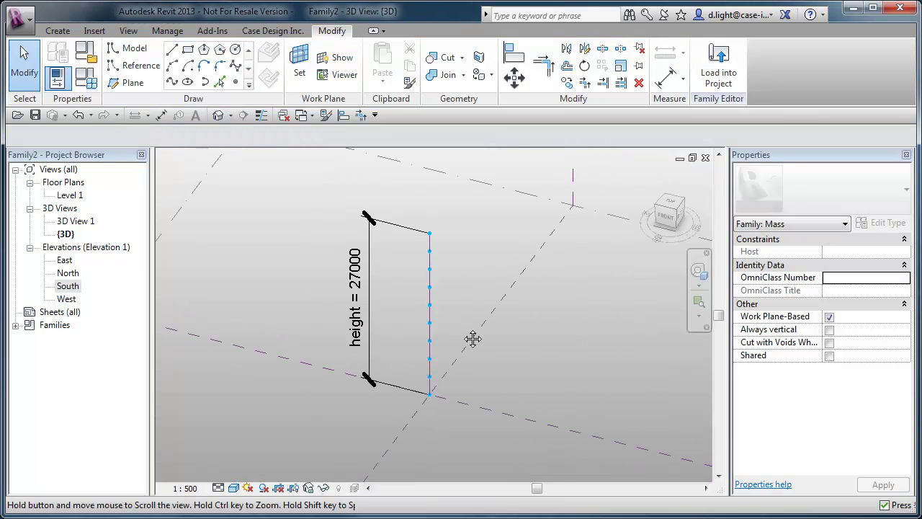
pyautogui.press('f')
pyautogui.press('t')
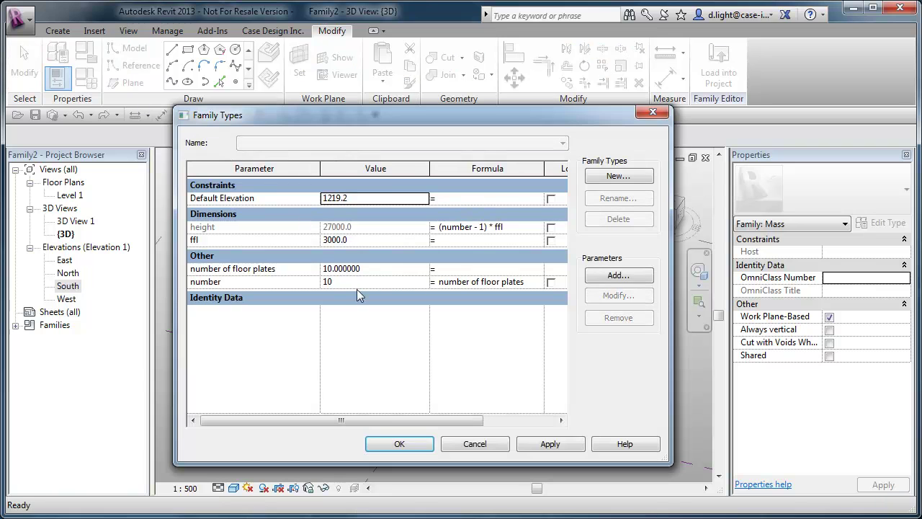
pyautogui.click(353, 282)
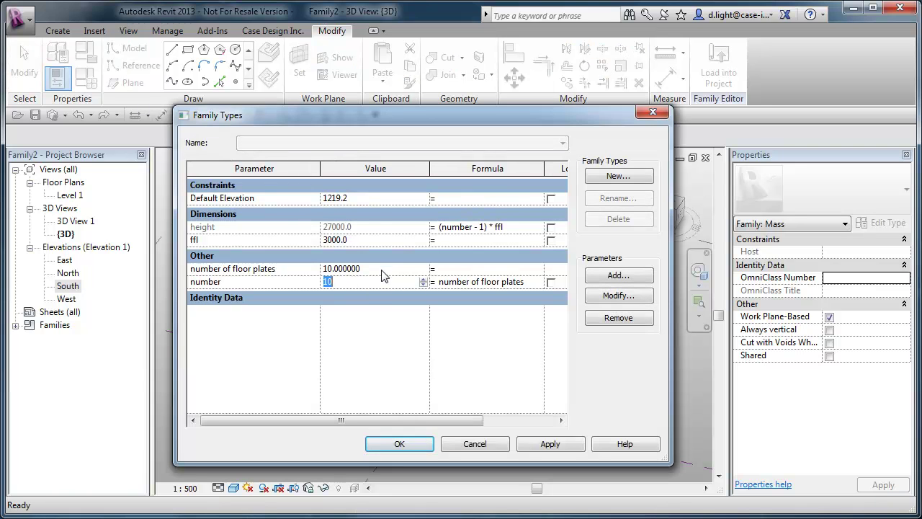
pyautogui.click(382, 269)
pyautogui.moveTo(420, 115); pyautogui.dragTo(783, 110)
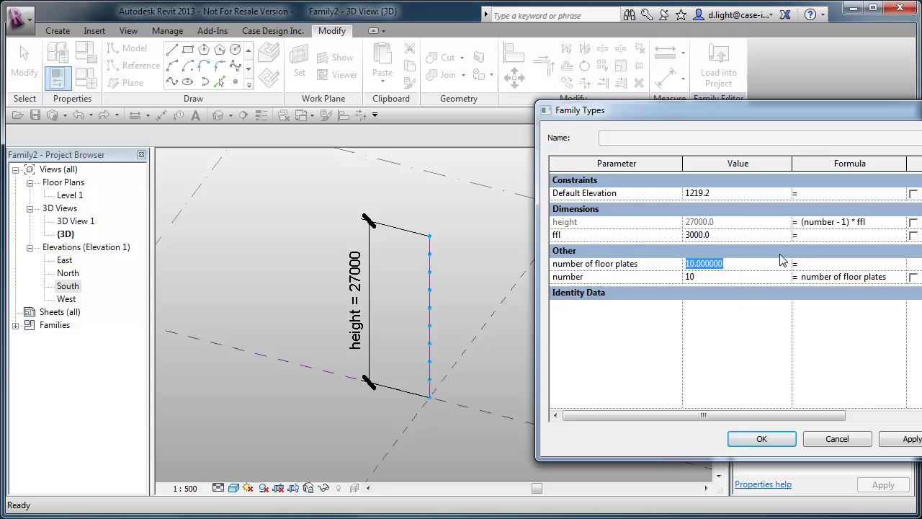
pyautogui.write('15')
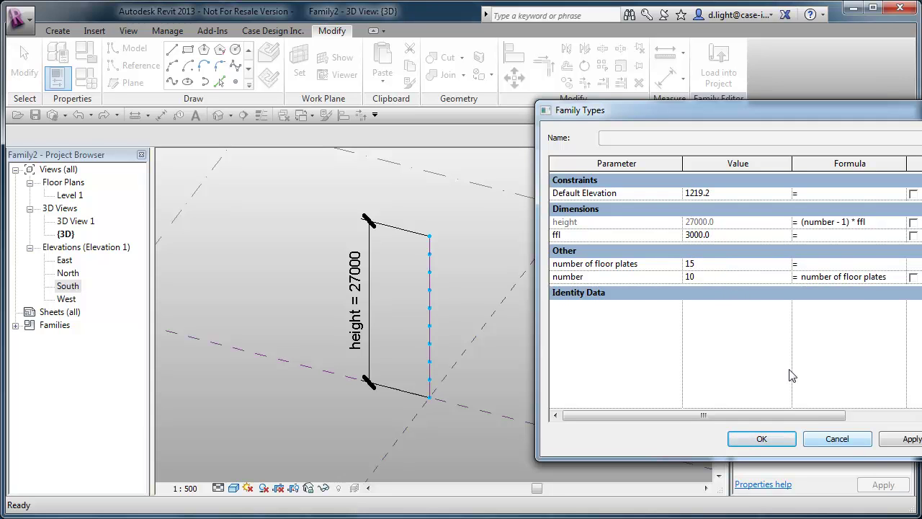
pyautogui.click(906, 439)
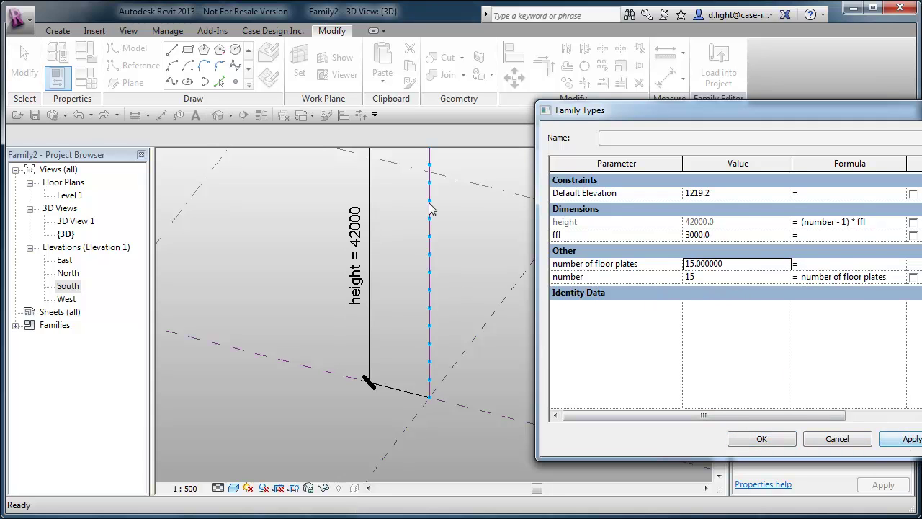
pyautogui.click(761, 439)
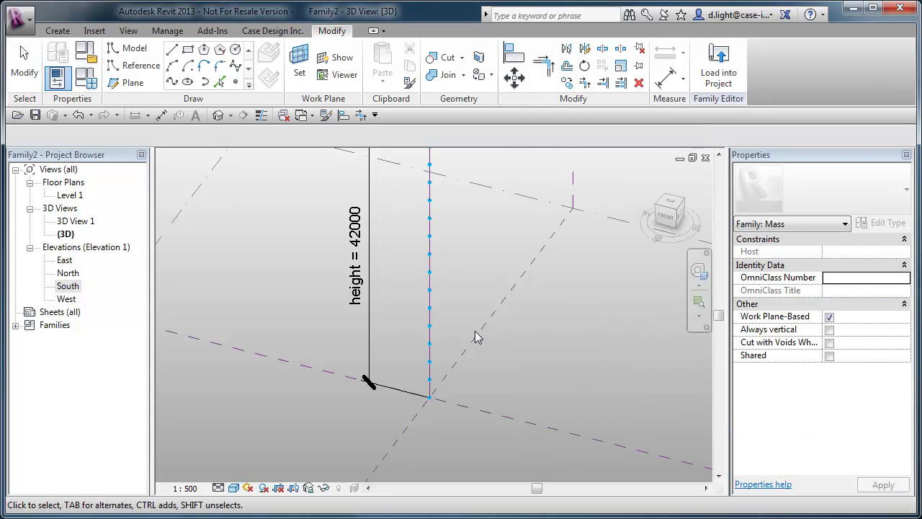
pyautogui.keyDown('shift'); pyautogui.moveTo(476, 337); pyautogui.dragTo(408, 369, button='middle'); pyautogui.keyUp('shift')
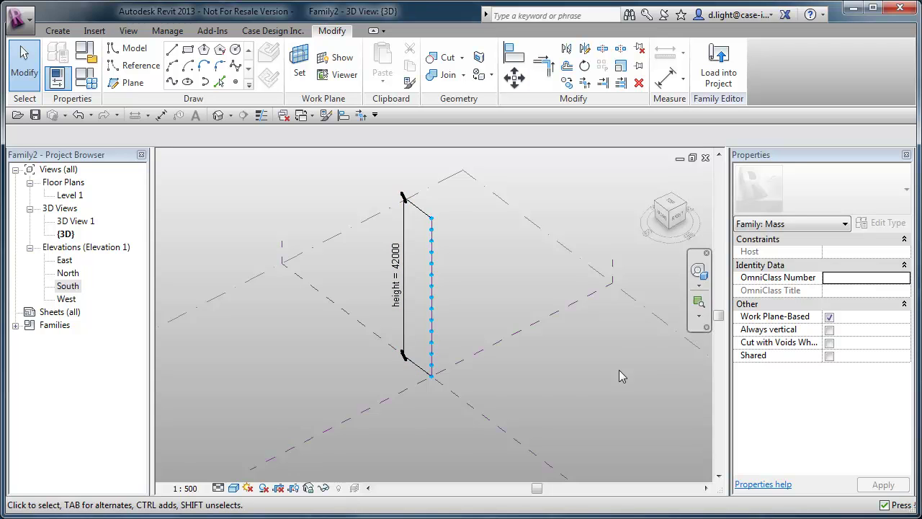
pyautogui.scroll(1, 400, 365)
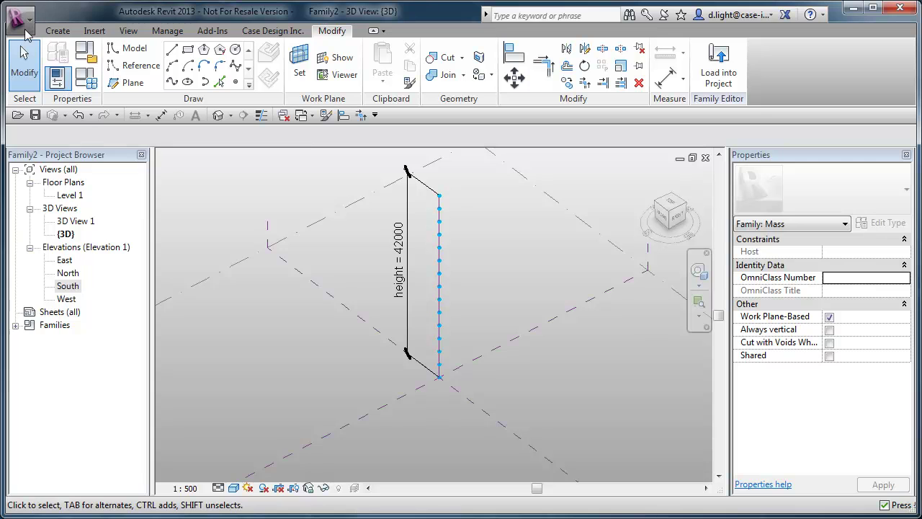
# Create a new family from the Metric Generic Model Adaptive.rft template.
pyautogui.click(21, 21)
pyautogui.moveTo(31, 82)
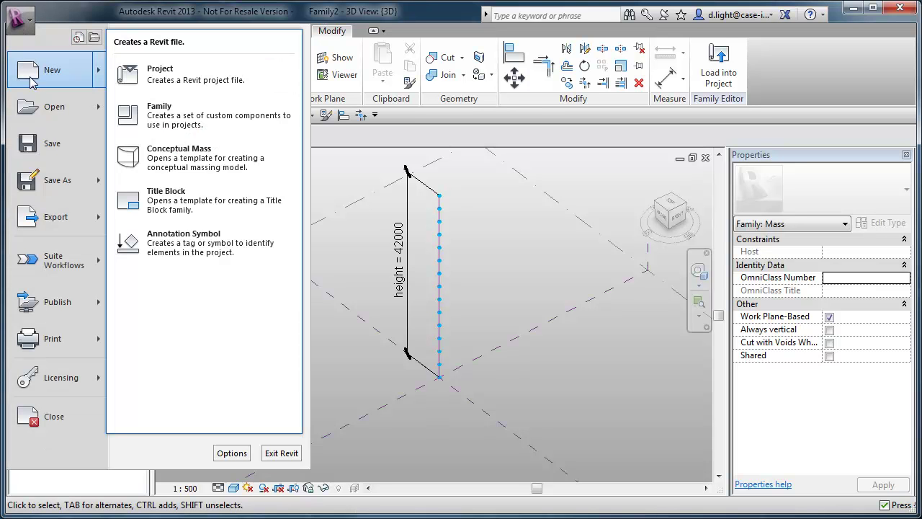
pyautogui.click(158, 121)
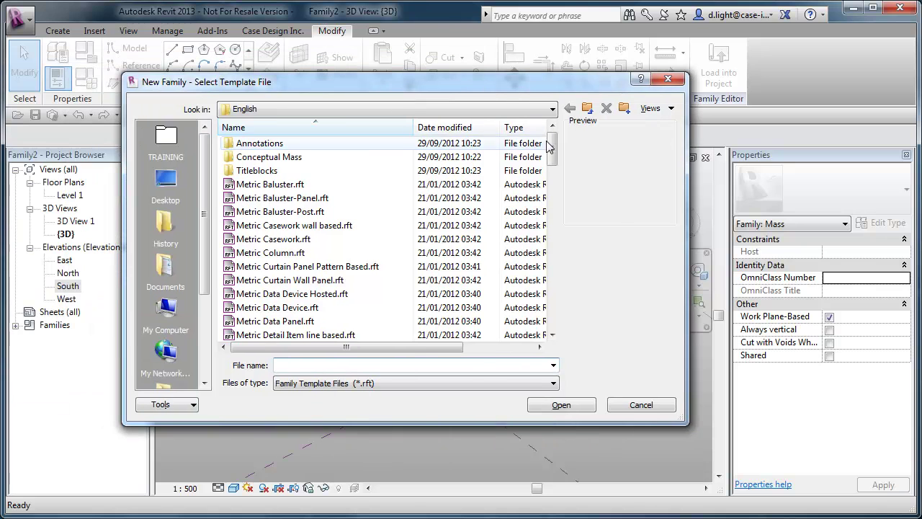
pyautogui.moveTo(554, 143); pyautogui.dragTo(565, 214)
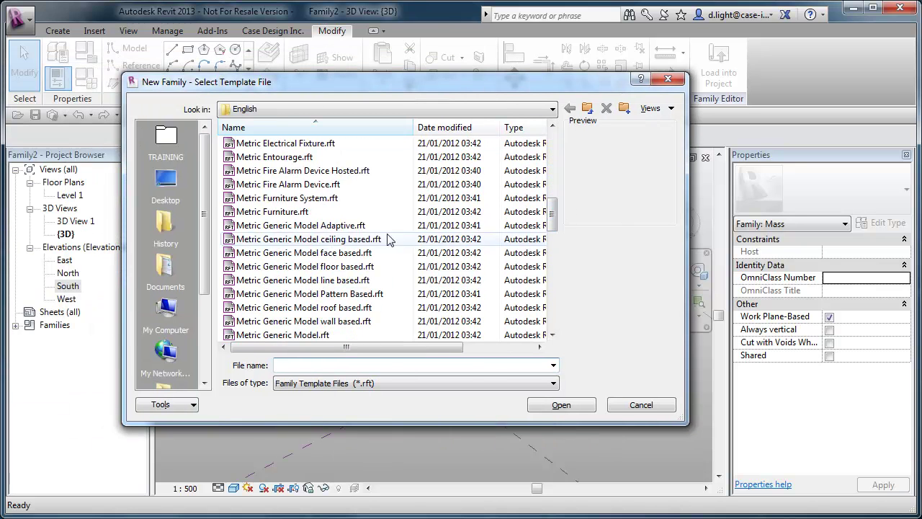
pyautogui.click(317, 225)
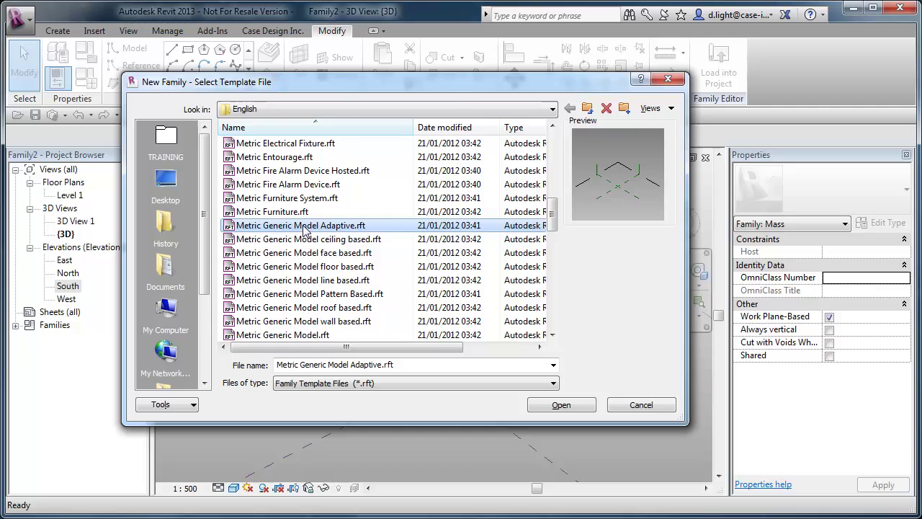
pyautogui.click(539, 406)
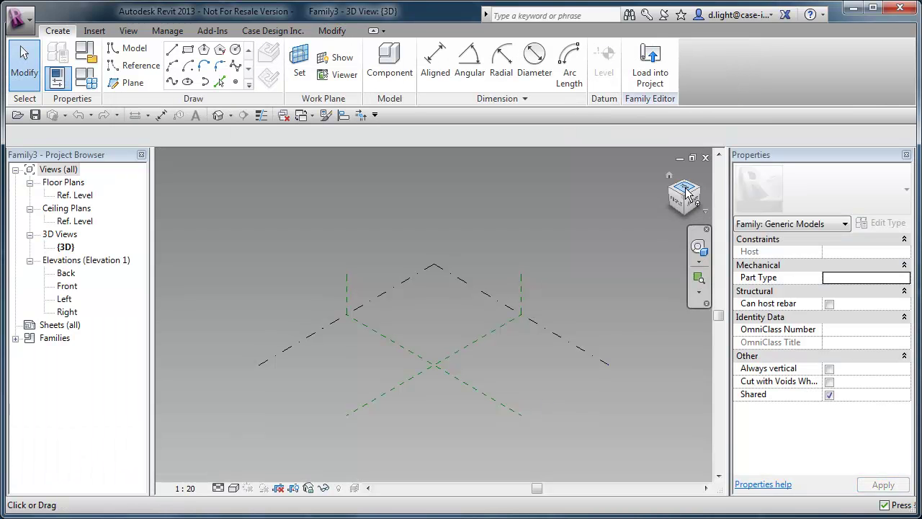
# On the Ref. Level plan, place a reference point where the centre planes cross and make it adaptive point 1.
pyautogui.doubleClick(75, 195)
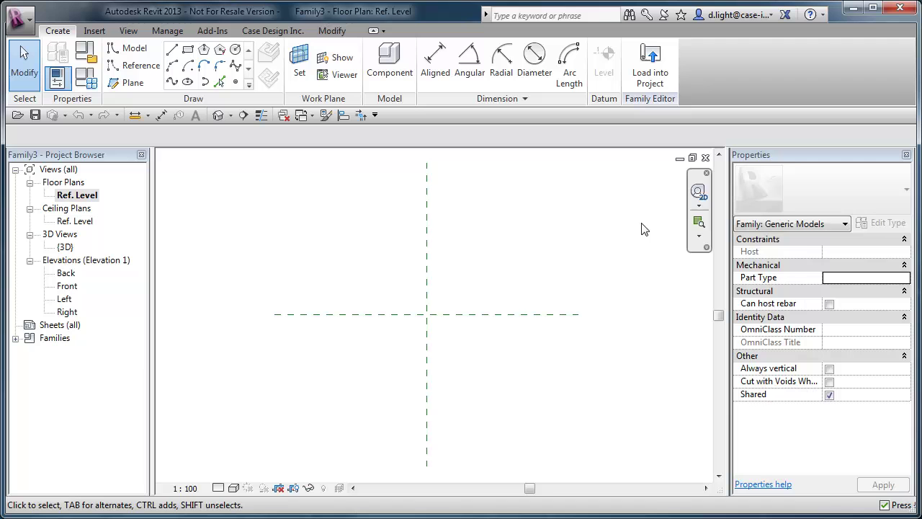
pyautogui.press('l')
pyautogui.press('i')
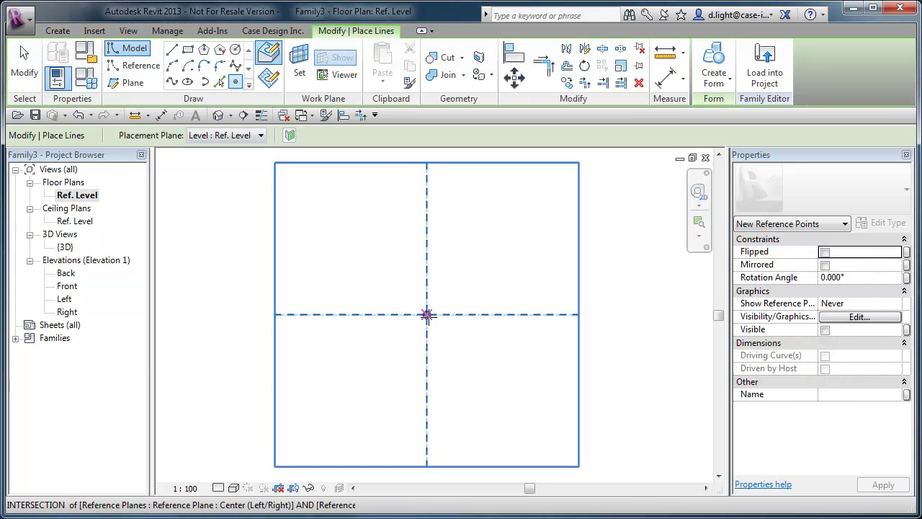
pyautogui.click(426, 314)
pyautogui.press('Escape')
pyautogui.press('Escape')
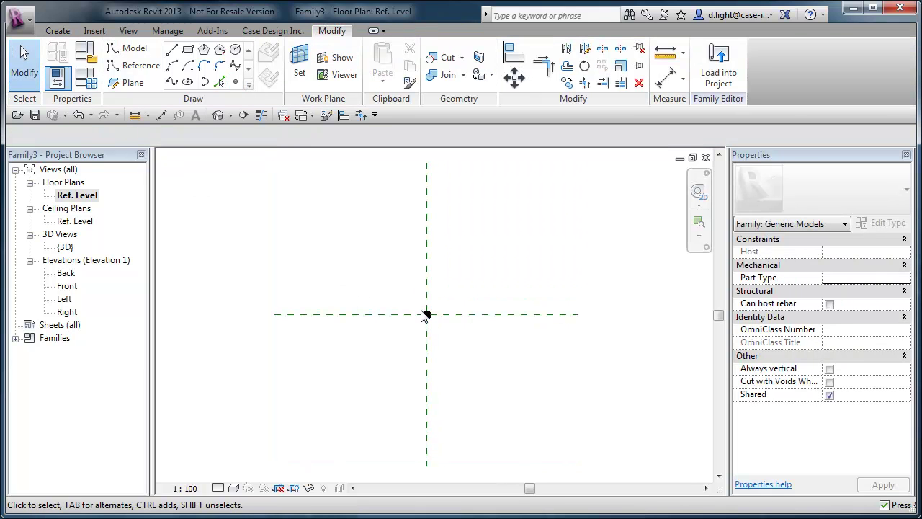
pyautogui.click(426, 314)
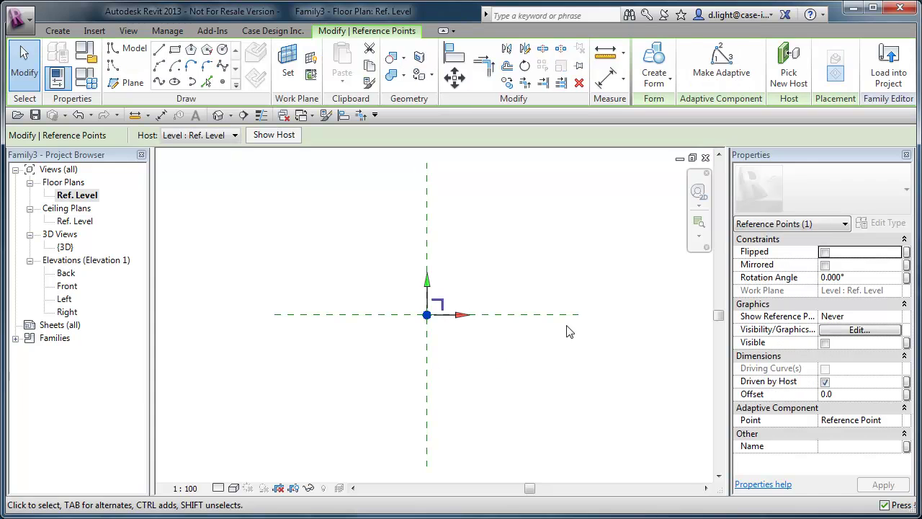
pyautogui.click(721, 72)
pyautogui.click(530, 387)
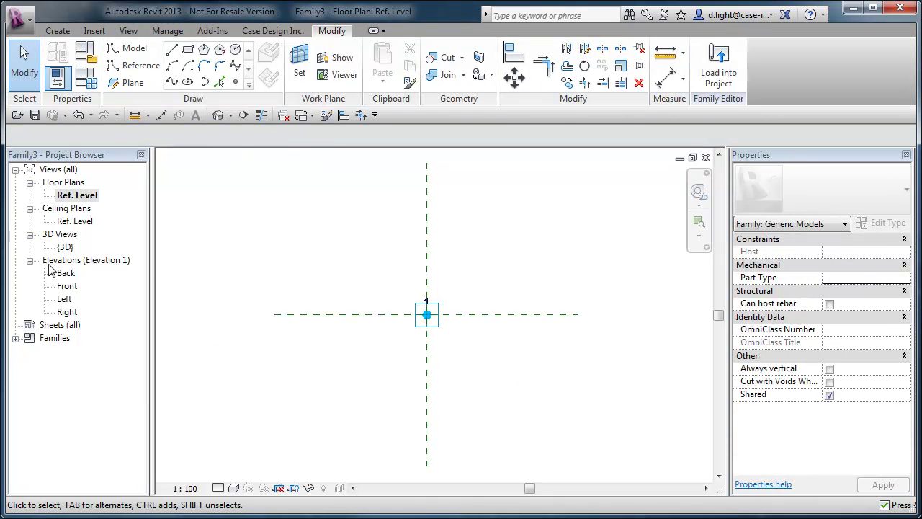
pyautogui.doubleClick(65, 247)
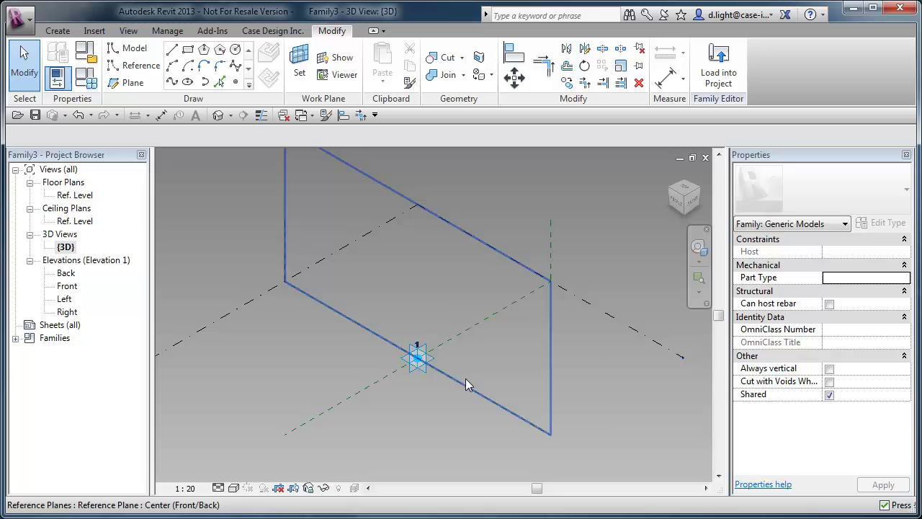
# Make an offset copy of the Center (Front/Back) reference plane.
pyautogui.scroll(2, 449, 369)
pyautogui.click(453, 367)
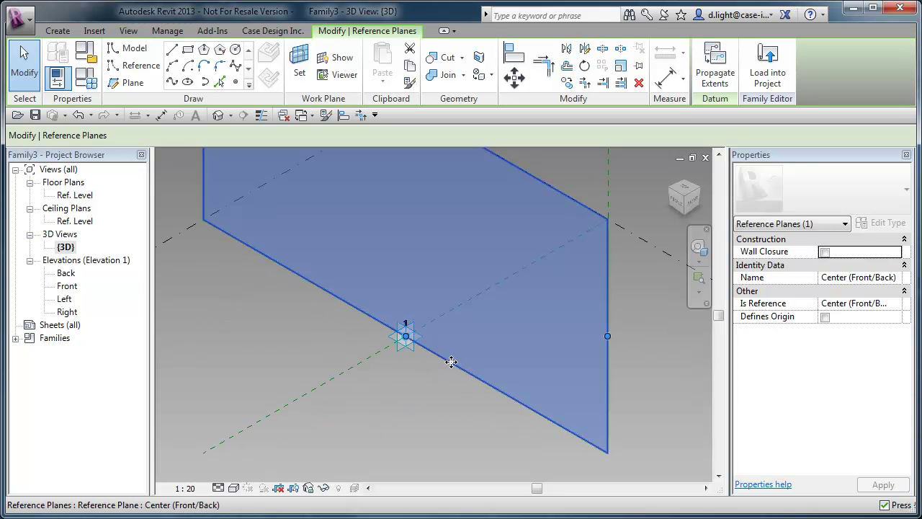
pyautogui.keyDown('ctrl'); pyautogui.moveTo(454, 366); pyautogui.dragTo(388, 397); pyautogui.keyUp('ctrl')
pyautogui.click(461, 375)
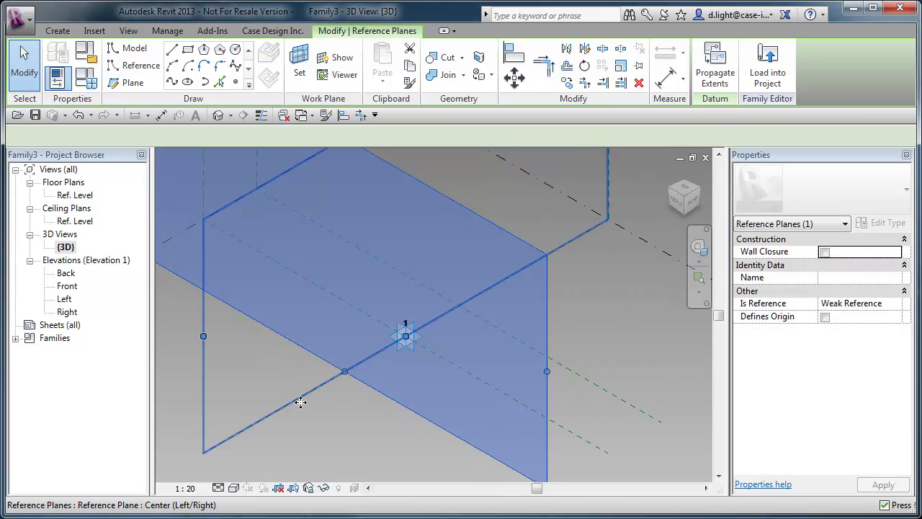
# Make offset copies of the Center (Left/Right) plane and begin an aligned dimension on the reference level.
pyautogui.click(303, 392)
pyautogui.keyDown('ctrl'); pyautogui.moveTo(304, 391); pyautogui.dragTo(269, 361); pyautogui.keyUp('ctrl')
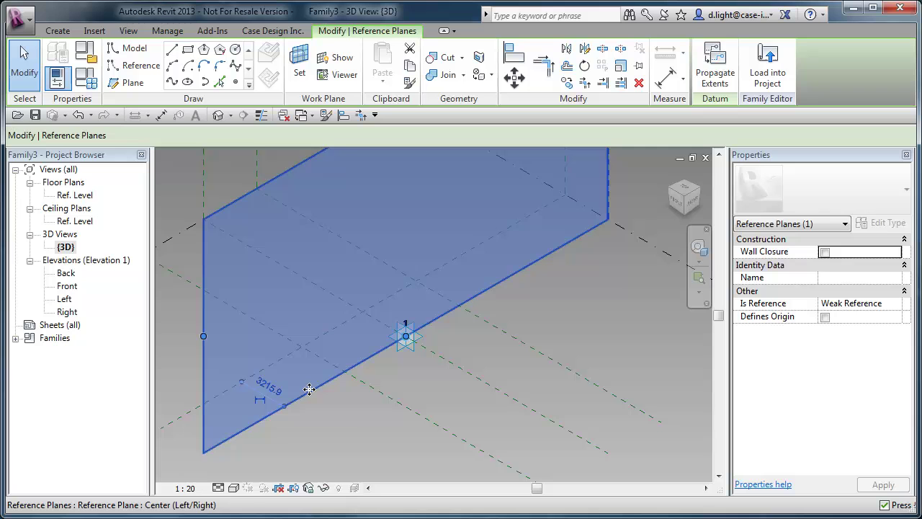
pyautogui.click(309, 388)
pyautogui.keyDown('ctrl'); pyautogui.moveTo(327, 408); pyautogui.dragTo(426, 453); pyautogui.keyUp('ctrl')
pyautogui.press('Escape')
pyautogui.keyDown('shift'); pyautogui.moveTo(426, 453); pyautogui.dragTo(282, 272, button='middle'); pyautogui.keyUp('shift')
pyautogui.click(270, 280)
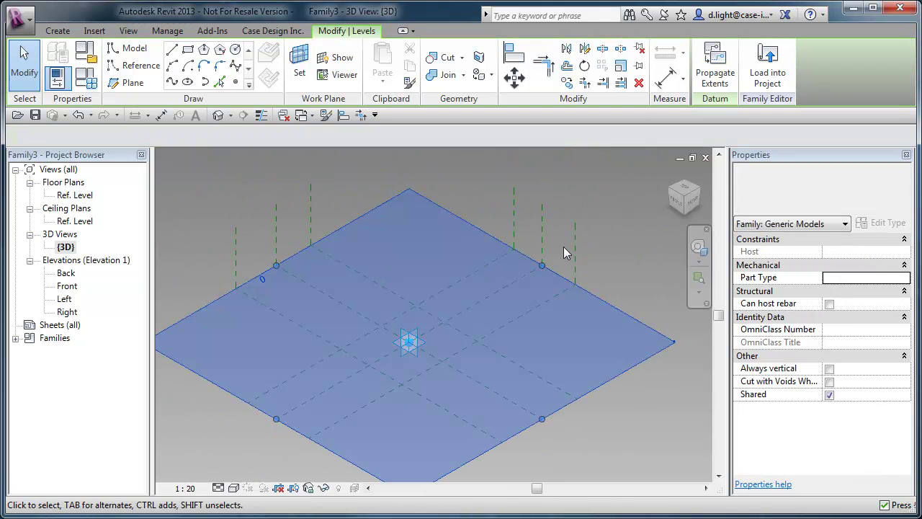
pyautogui.click(665, 72)
# Dimension across the offset planes and make the depth plane spacing equal (EQ).
pyautogui.click(395, 293)
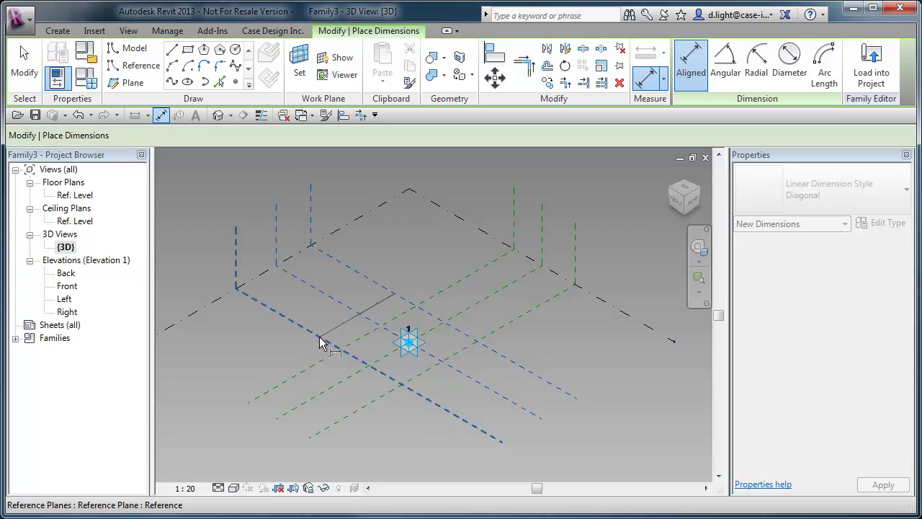
pyautogui.click(292, 358)
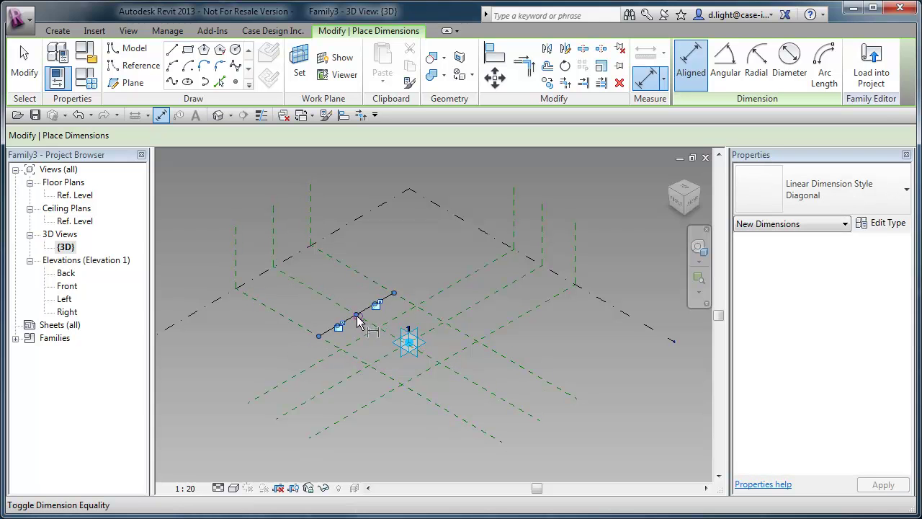
pyautogui.click(301, 329)
pyautogui.click(379, 285)
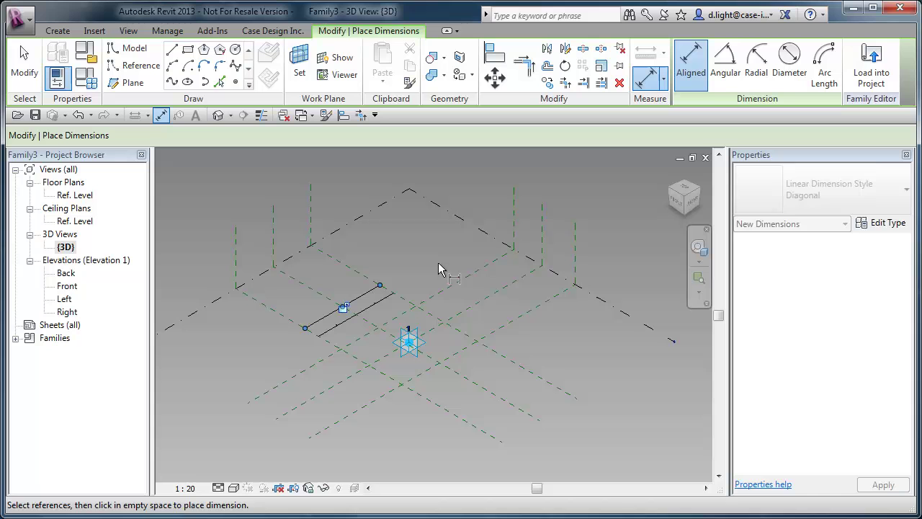
pyautogui.click(458, 301)
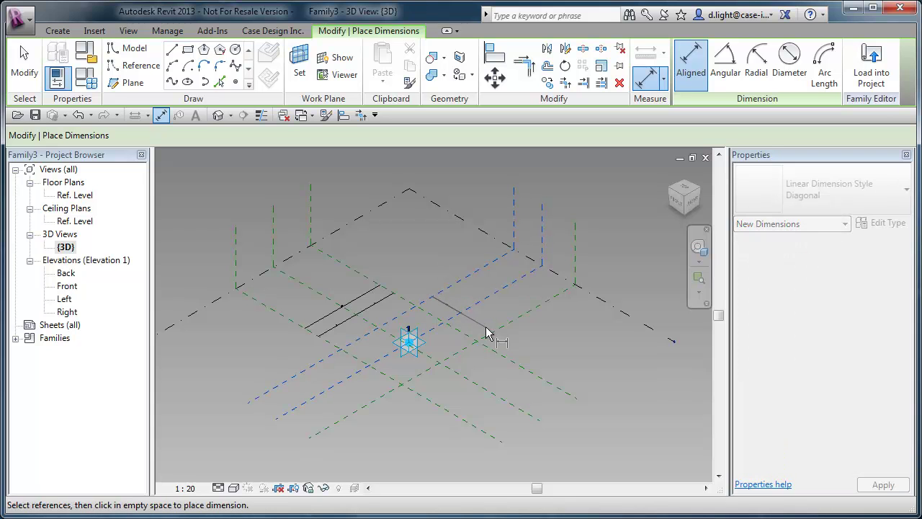
pyautogui.click(490, 332)
pyautogui.click(545, 350)
pyautogui.click(476, 306)
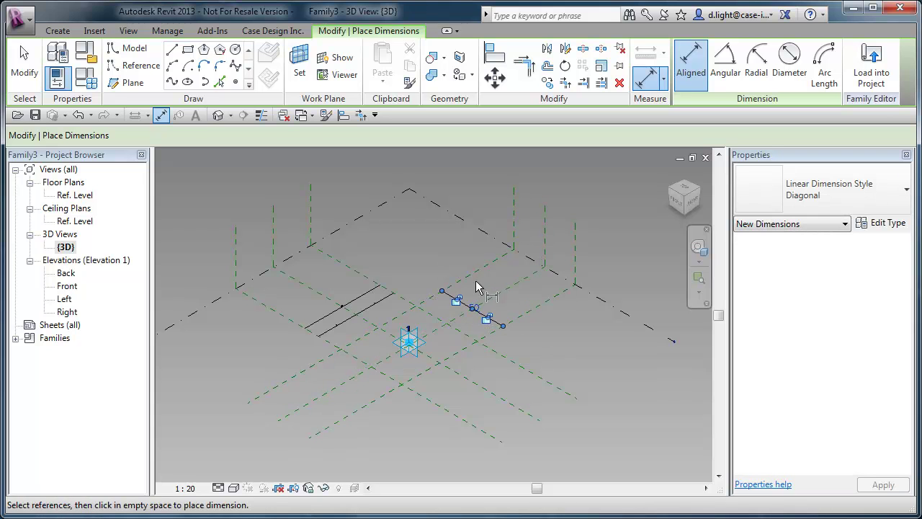
pyautogui.click(516, 322)
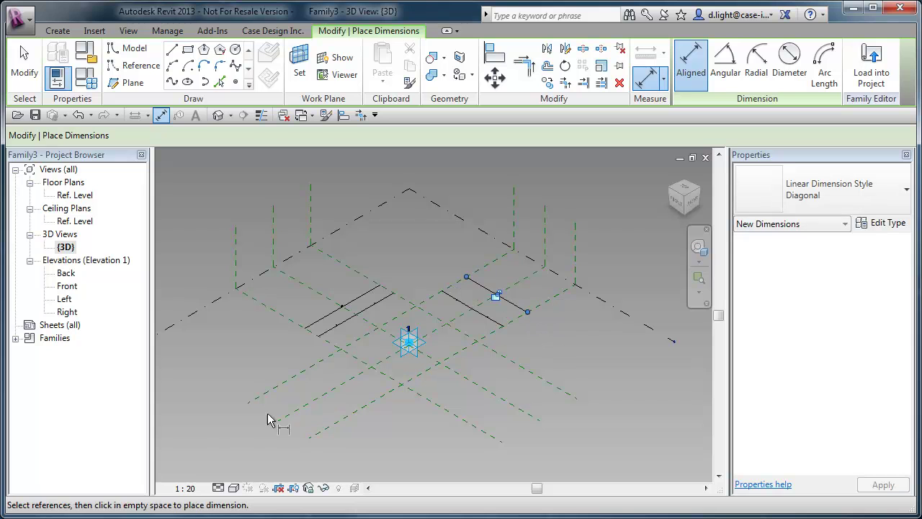
# Set the view scale to 1:200 and finish placing dimensions.
pyautogui.click(189, 488)
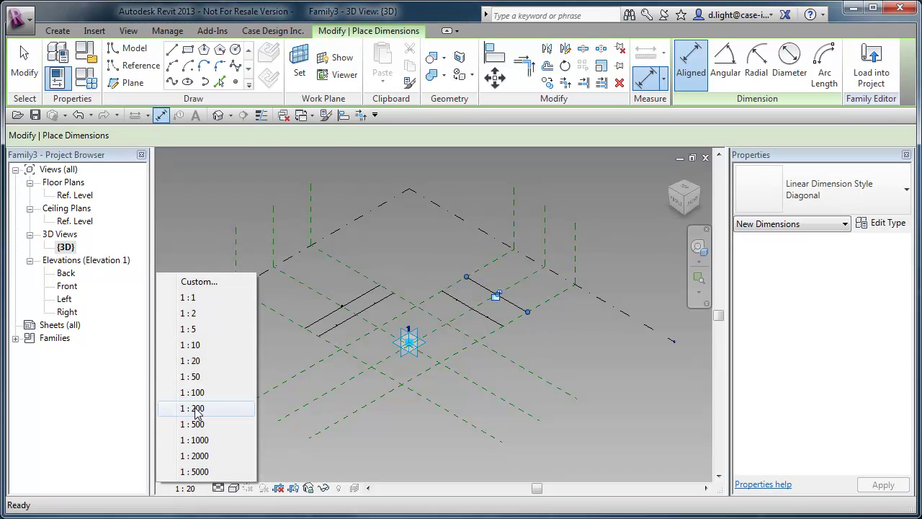
pyautogui.click(194, 408)
pyautogui.scroll(3, 432, 353)
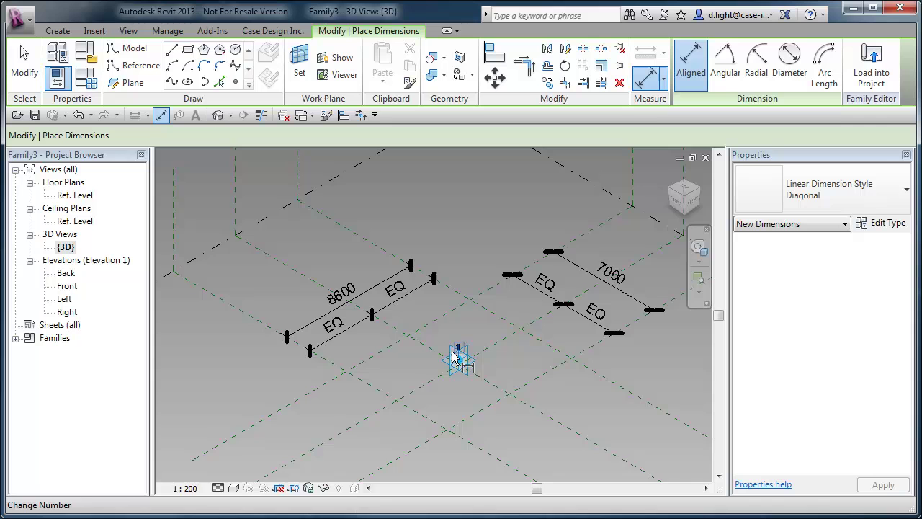
pyautogui.moveTo(429, 358); pyautogui.dragTo(419, 351, button='middle')
pyautogui.click(24, 64)
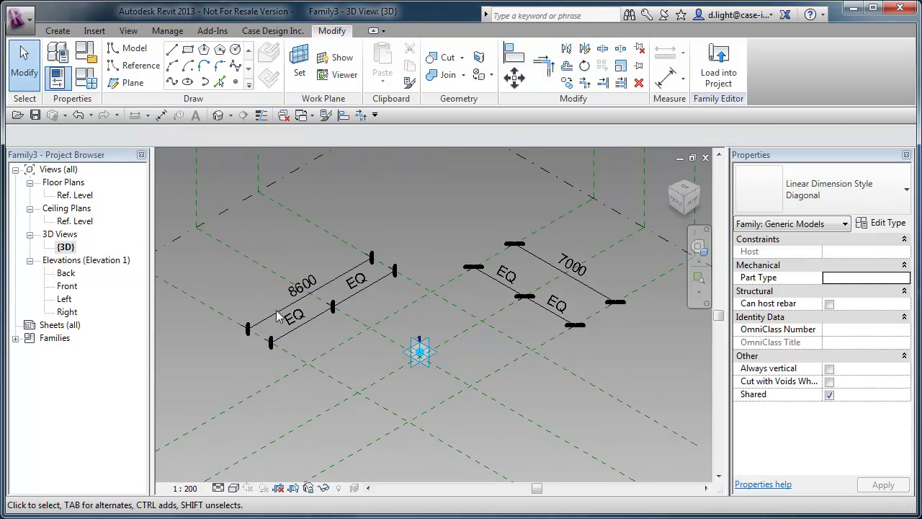
# Label the 8600 dimension with a new instance parameter w.
pyautogui.click(284, 311)
pyautogui.click(299, 321)
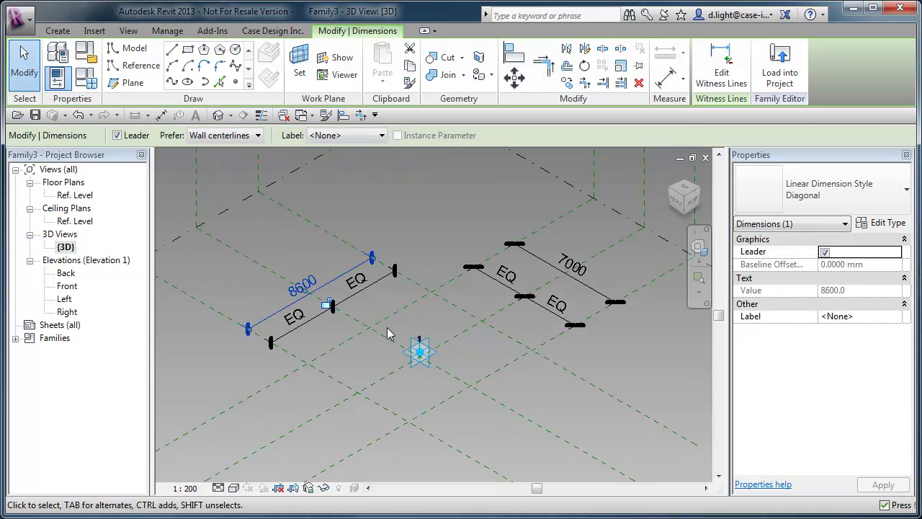
pyautogui.click(376, 135)
pyautogui.press('Down')
pyautogui.press('Return')
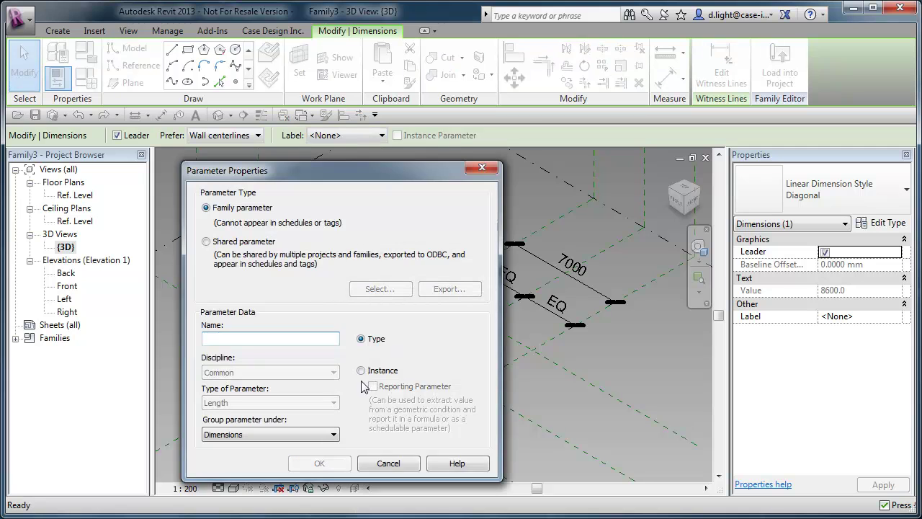
pyautogui.click(362, 371)
pyautogui.click(251, 336)
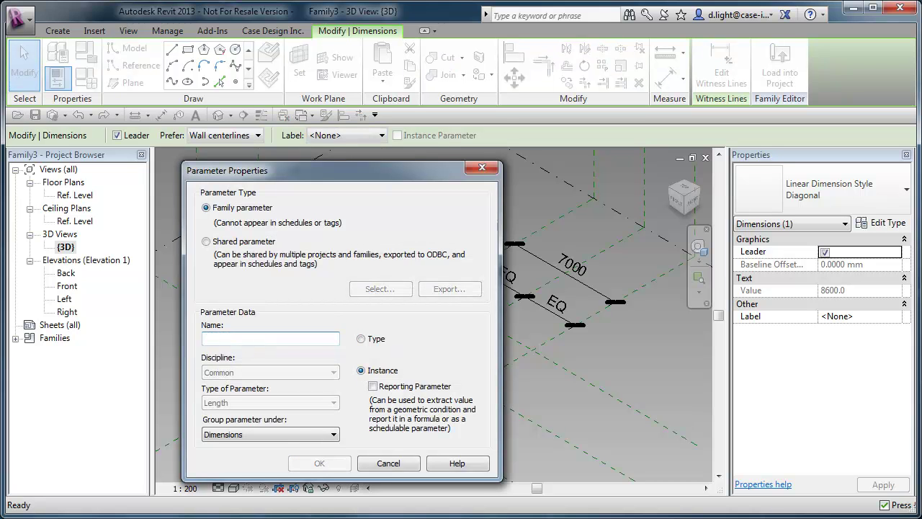
pyautogui.write('w')
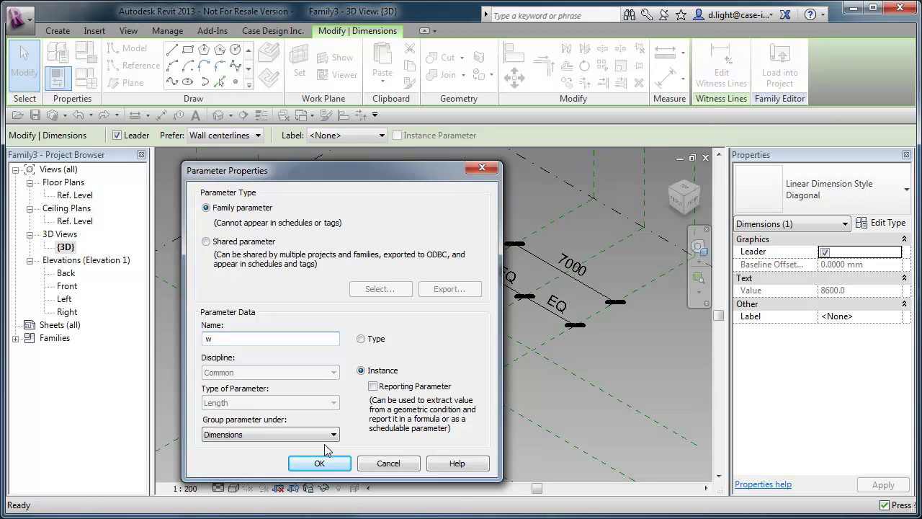
pyautogui.click(321, 463)
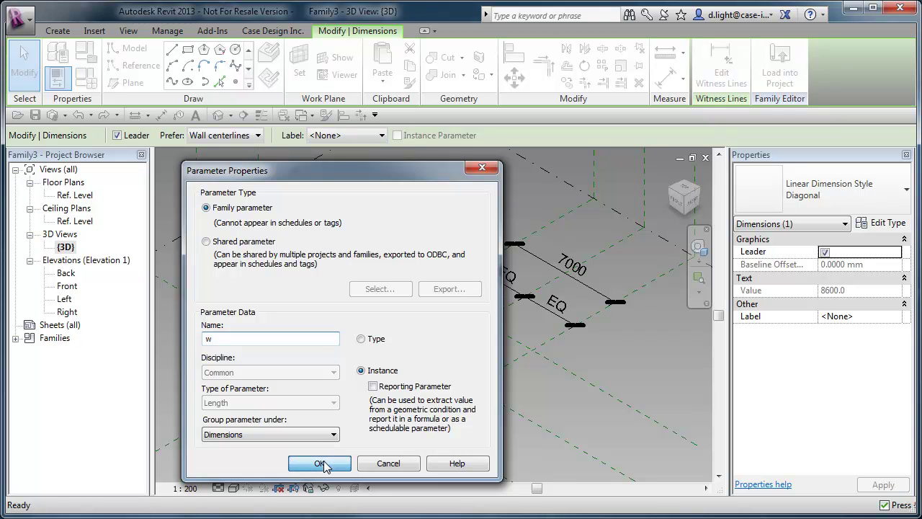
# Label the 7000 dimension with a new instance parameter d.
pyautogui.click(599, 295)
pyautogui.click(345, 136)
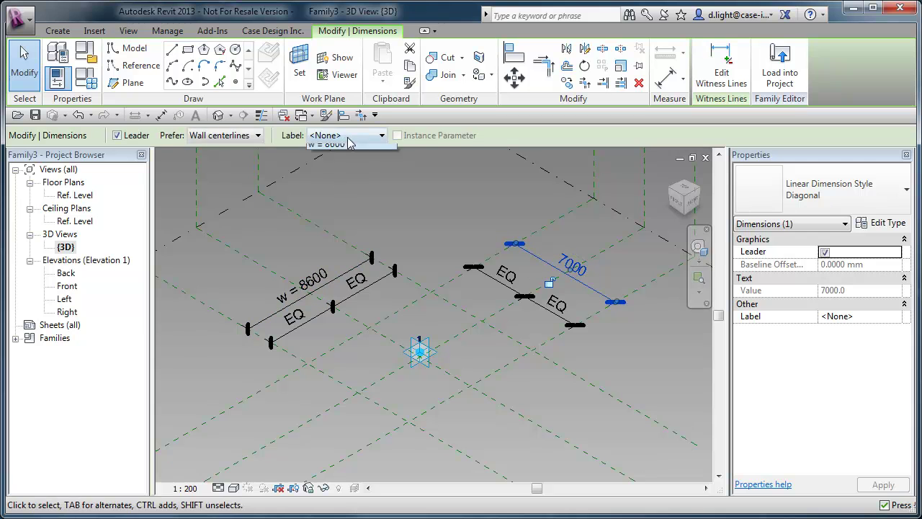
pyautogui.click(357, 157)
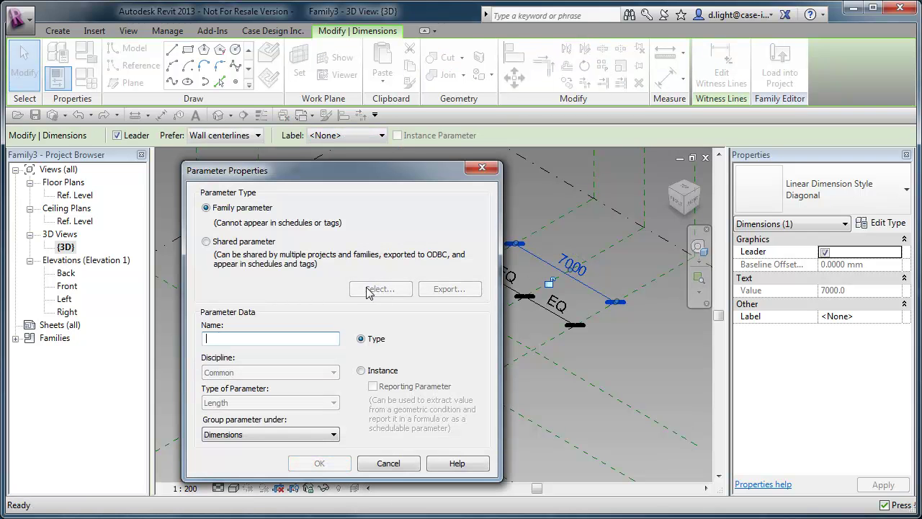
pyautogui.write('d')
pyautogui.click(360, 370)
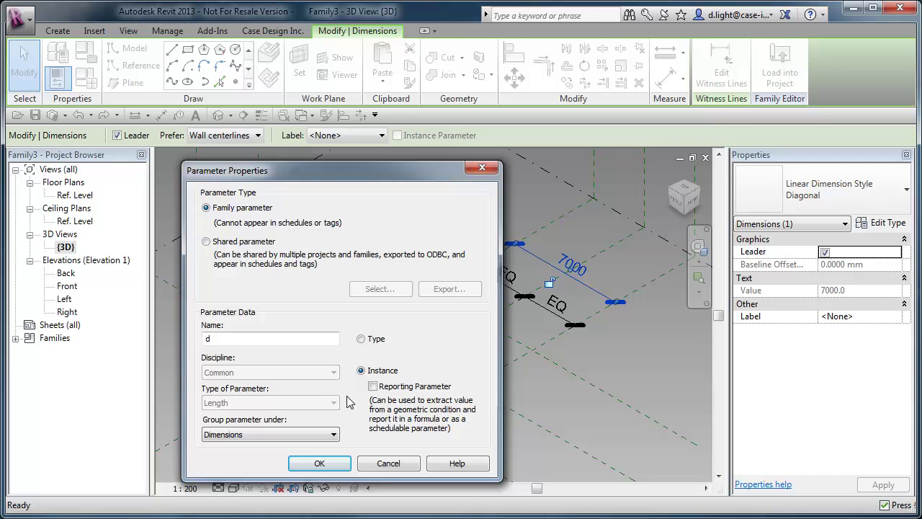
pyautogui.click(319, 463)
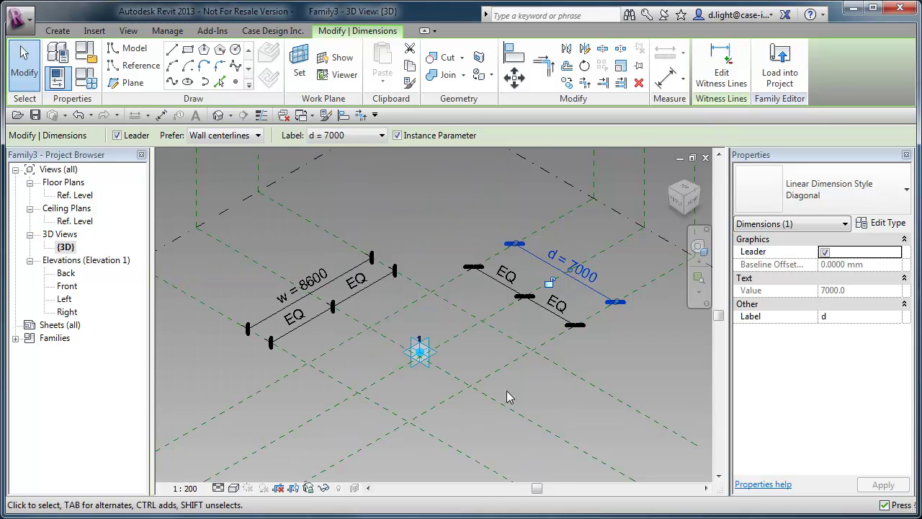
pyautogui.scroll(-1, 503, 366)
pyautogui.press('Escape')
pyautogui.click(245, 278)
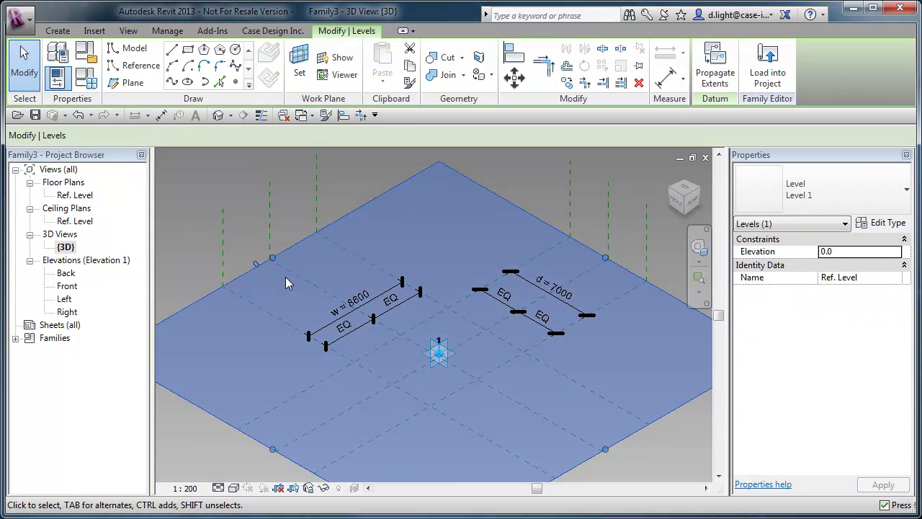
# Draw a rectangle of reference lines between the offset planes and select the chain.
pyautogui.click(133, 64)
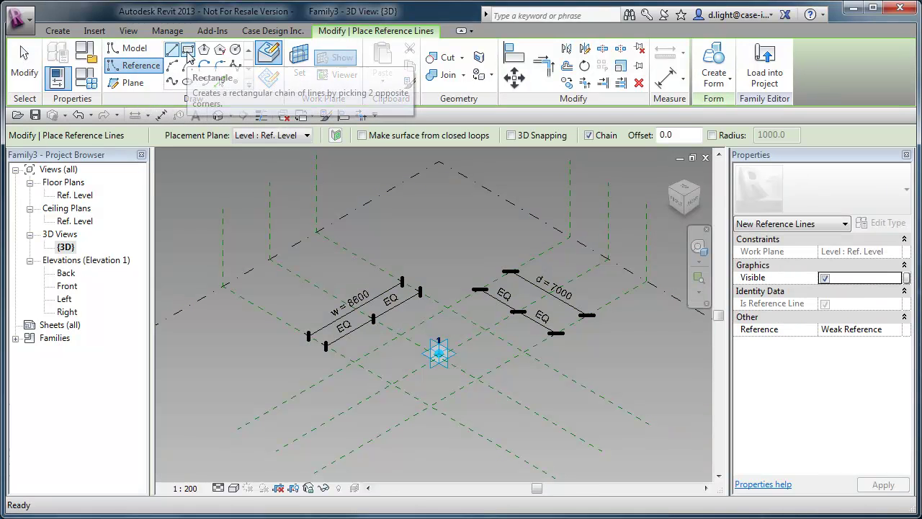
pyautogui.click(188, 51)
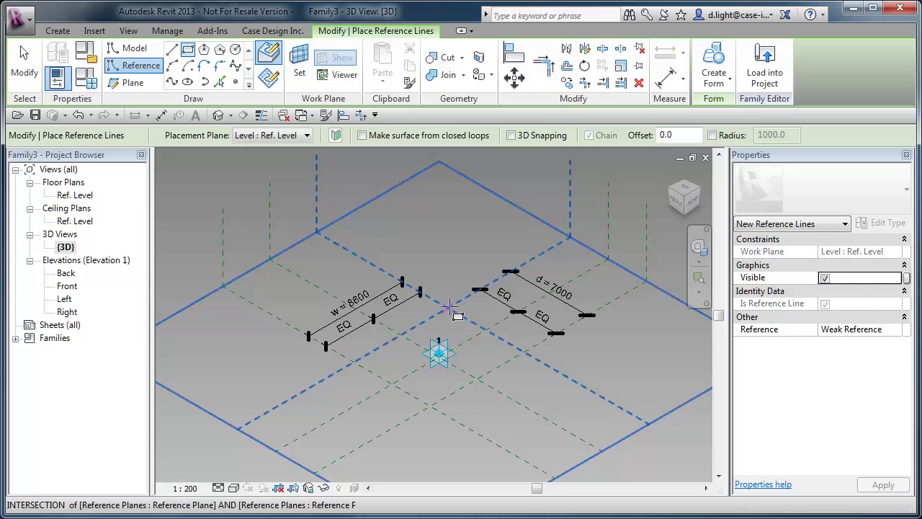
pyautogui.click(448, 307)
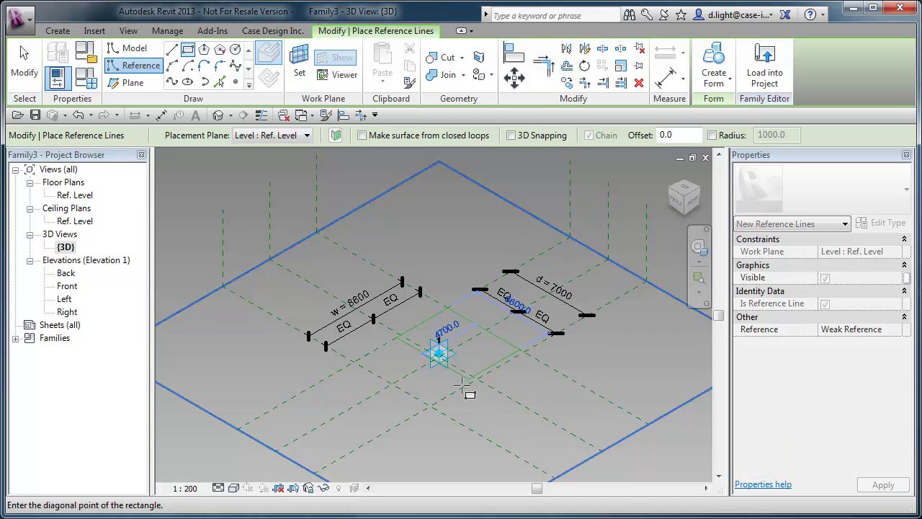
pyautogui.click(429, 407)
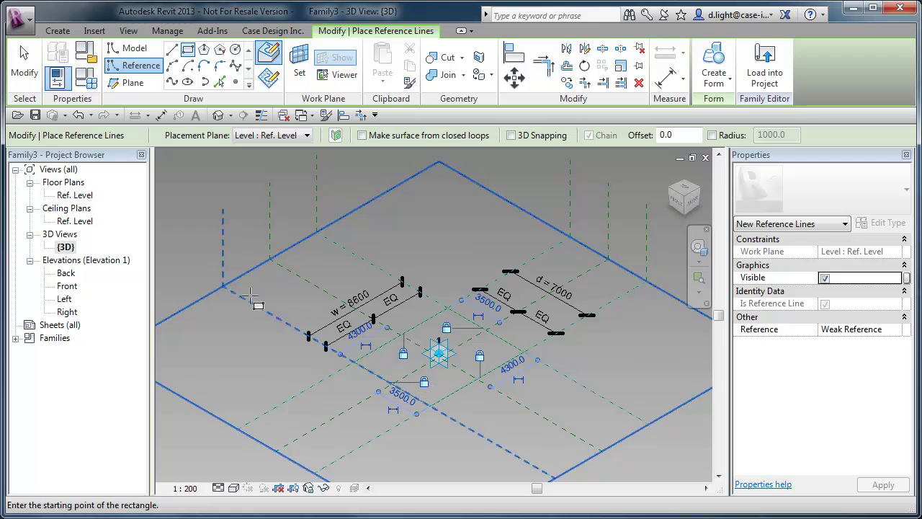
pyautogui.click(10, 93)
pyautogui.press('Tab')
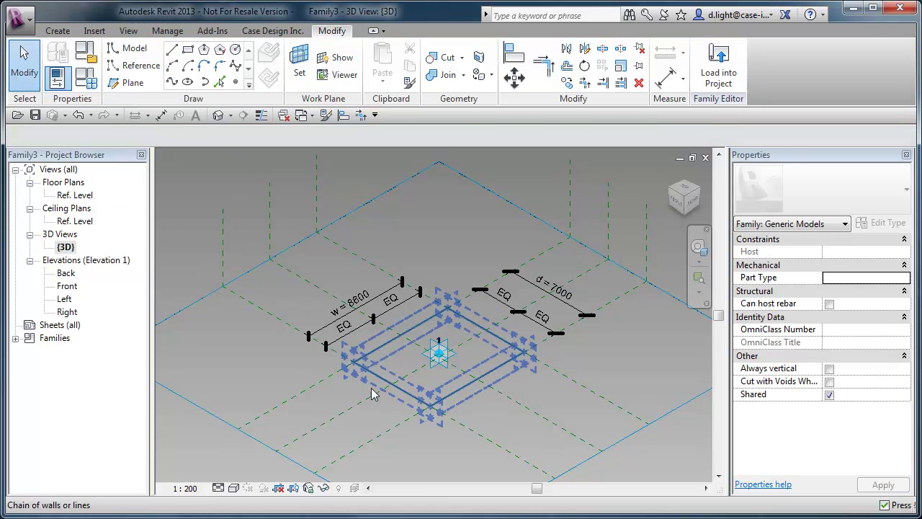
pyautogui.click(437, 410)
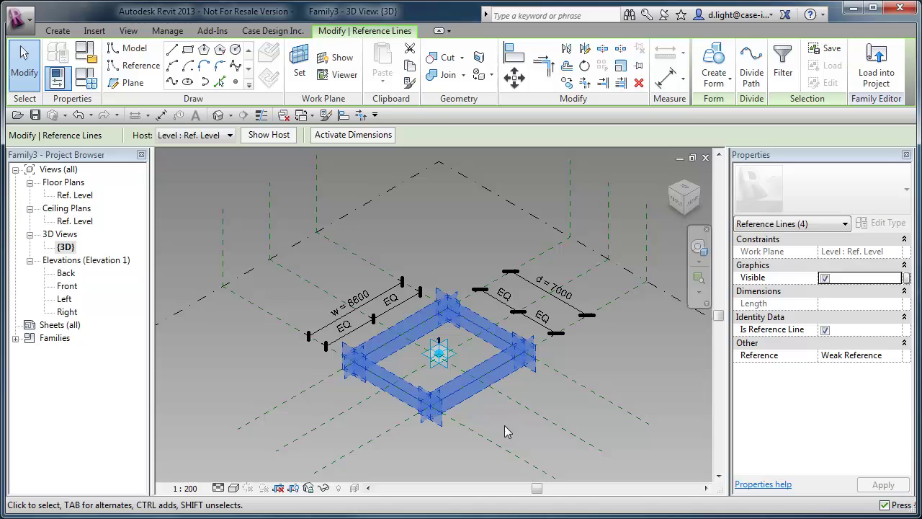
# Create a solid extruded box form from the reference-line rectangle and select its top face.
pyautogui.click(714, 78)
pyautogui.click(742, 103)
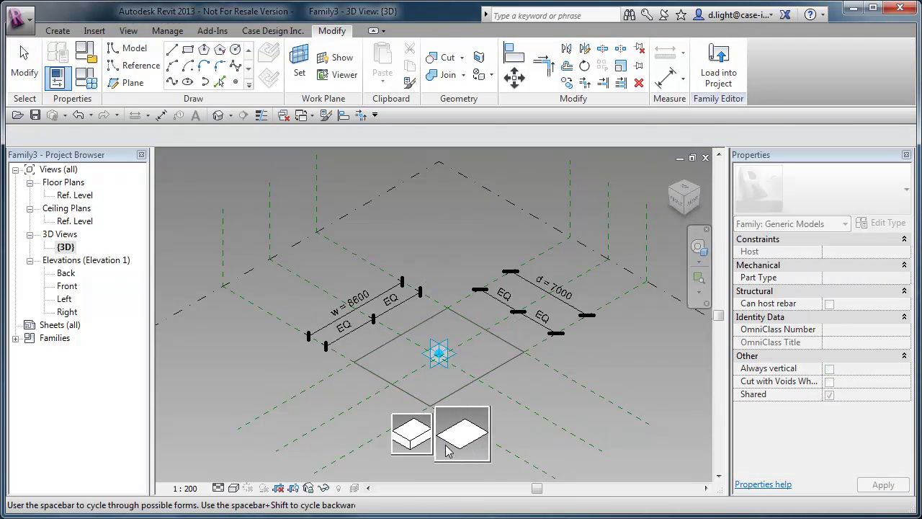
pyautogui.click(412, 434)
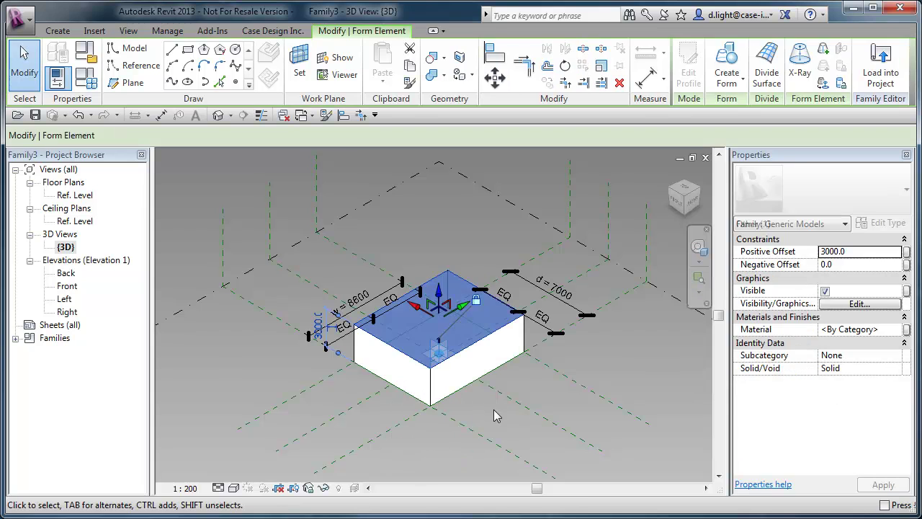
pyautogui.click(494, 415)
pyautogui.click(423, 346)
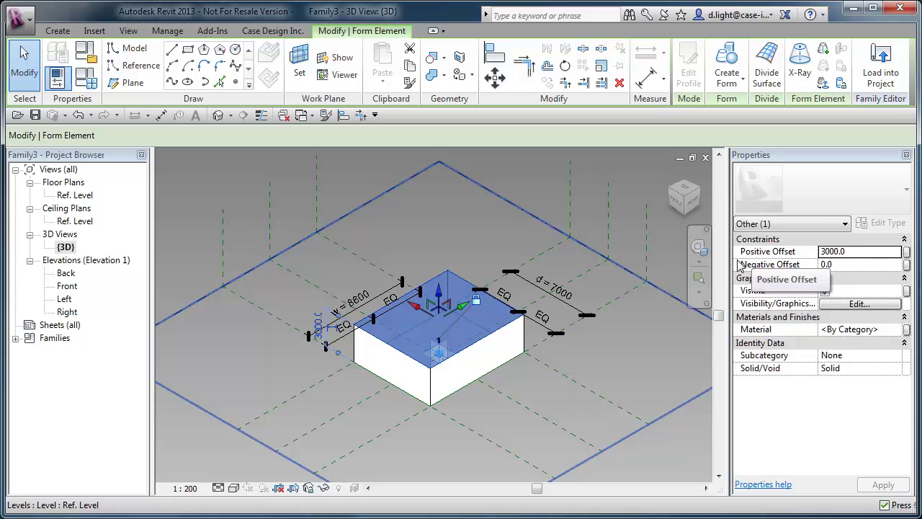
# Drive the box's Positive Offset with a new instance parameter h.
pyautogui.click(906, 254)
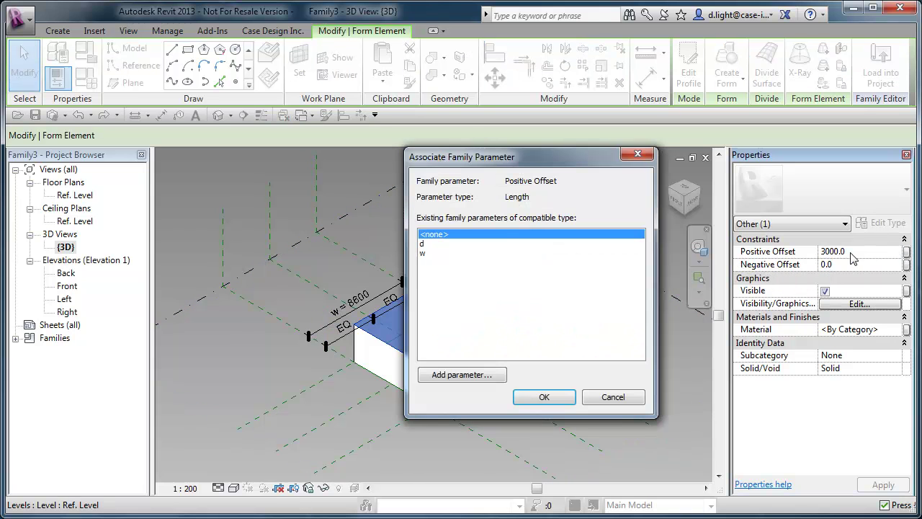
pyautogui.click(450, 376)
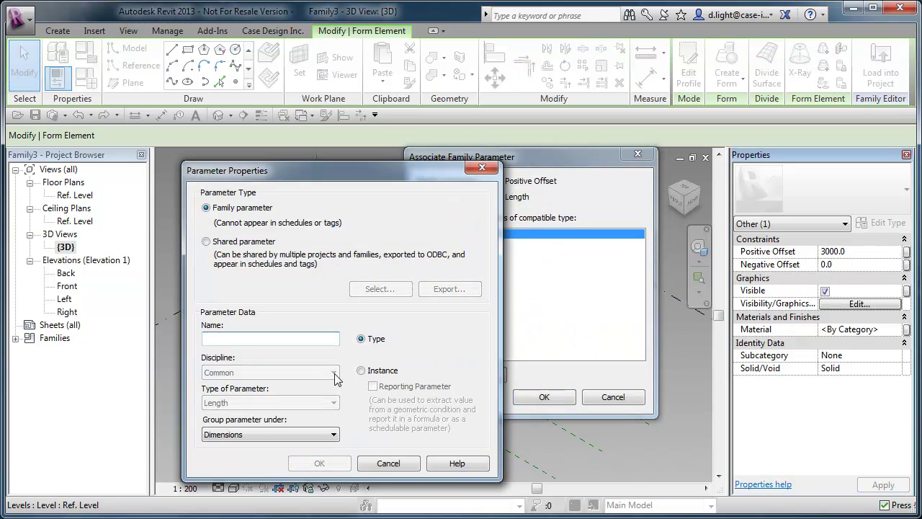
pyautogui.click(360, 370)
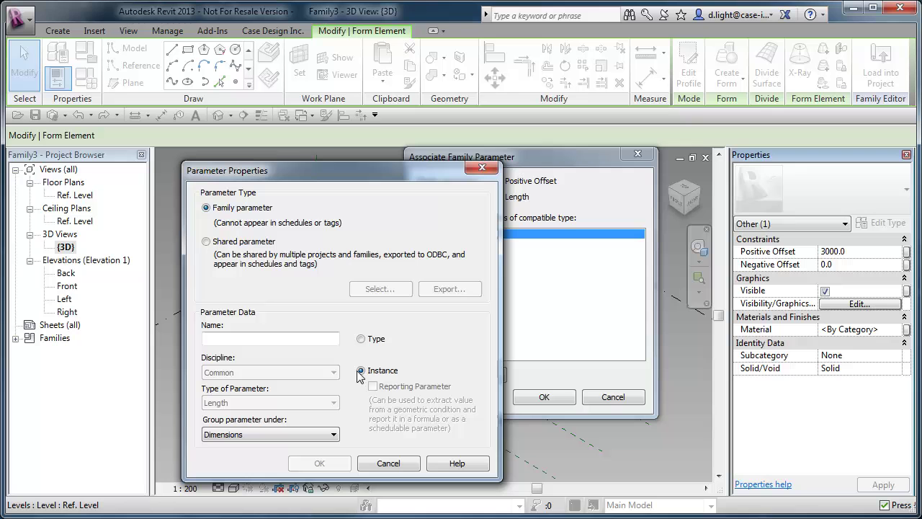
pyautogui.click(280, 338)
pyautogui.write('h')
pyautogui.click(336, 463)
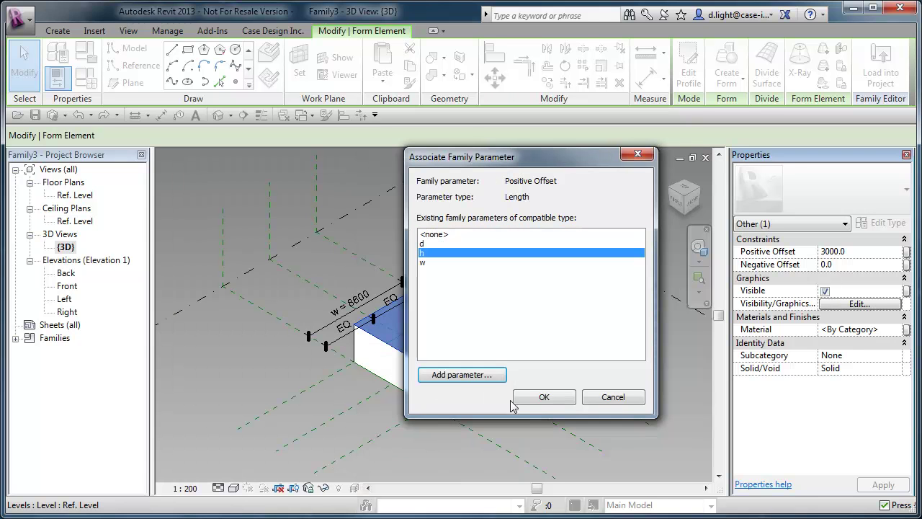
pyautogui.click(543, 397)
pyautogui.press('Escape')
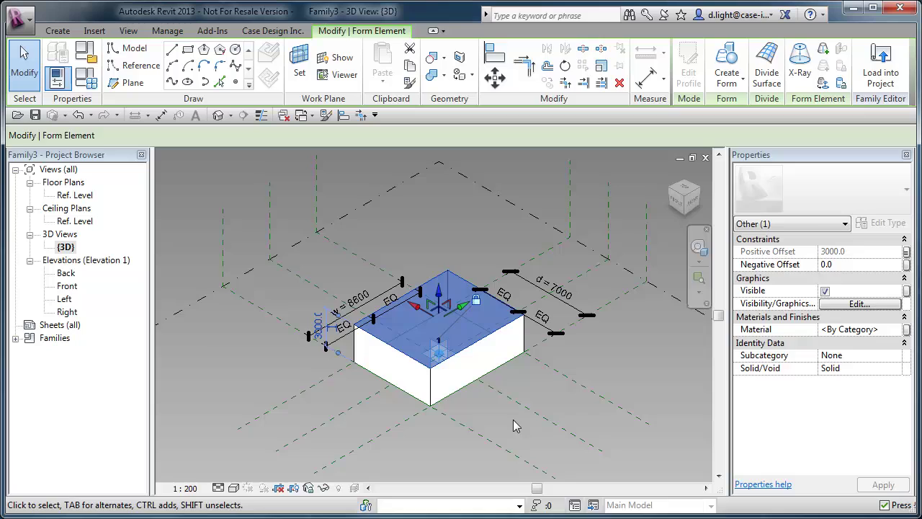
pyautogui.keyDown('shift'); pyautogui.moveTo(600, 392); pyautogui.dragTo(556, 354, button='middle'); pyautogui.keyUp('shift')
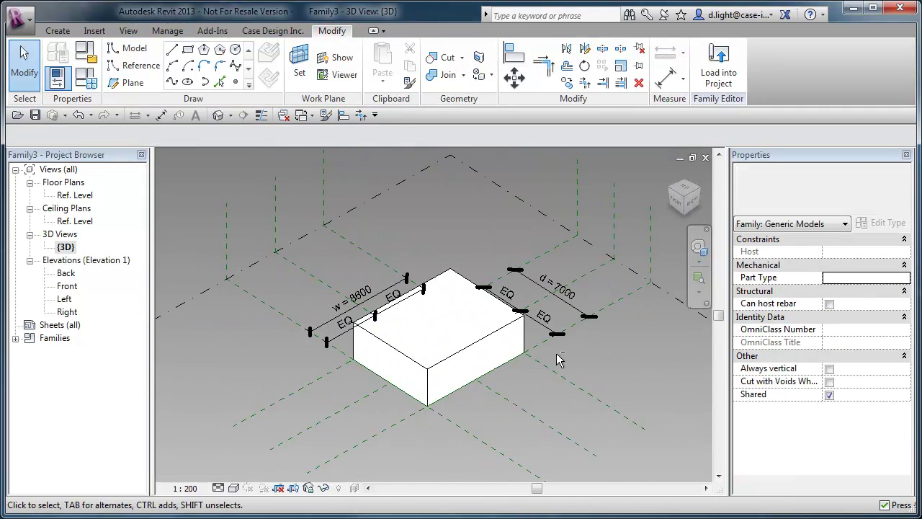
# Load Family3 into the tower mass family and undo the stray box placement.
pyautogui.click(718, 73)
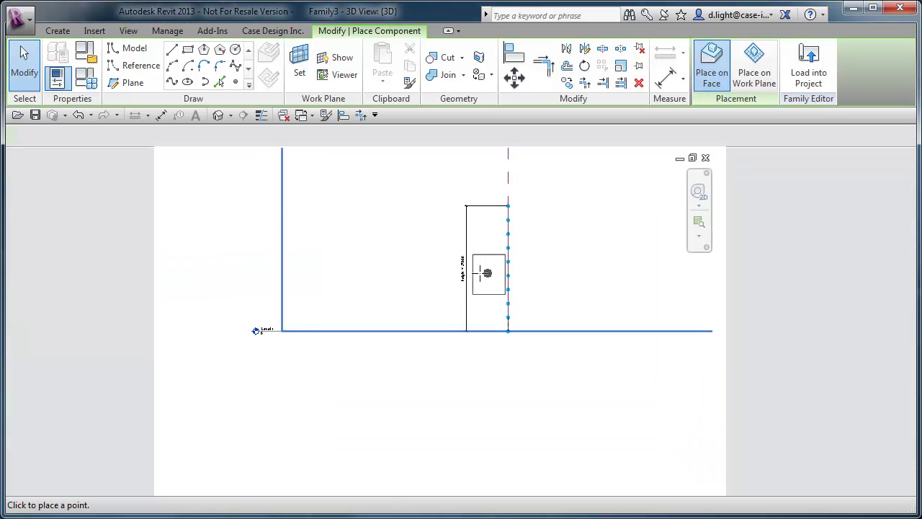
pyautogui.click(217, 115)
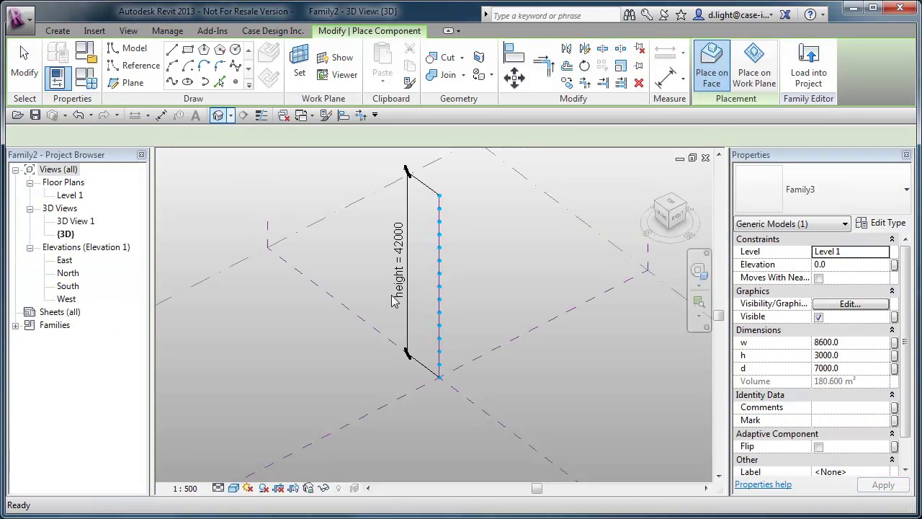
pyautogui.scroll(4, 439, 364)
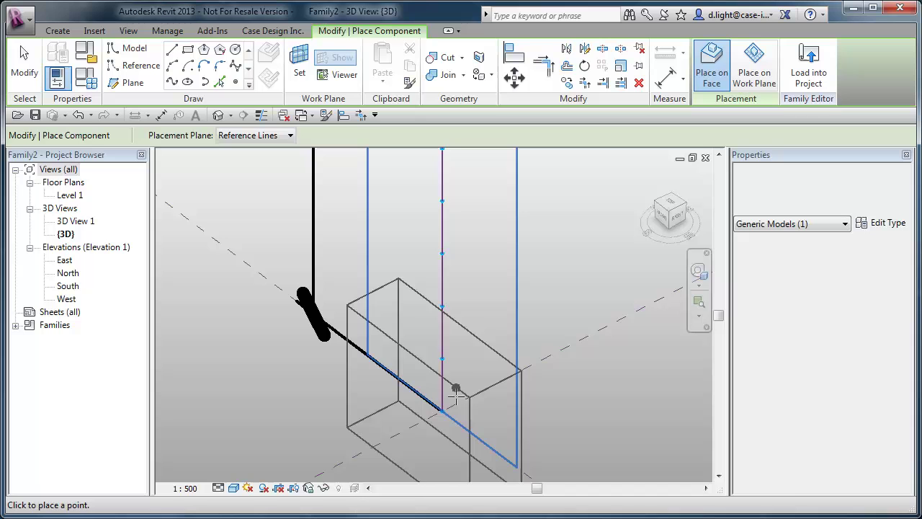
pyautogui.click(441, 358)
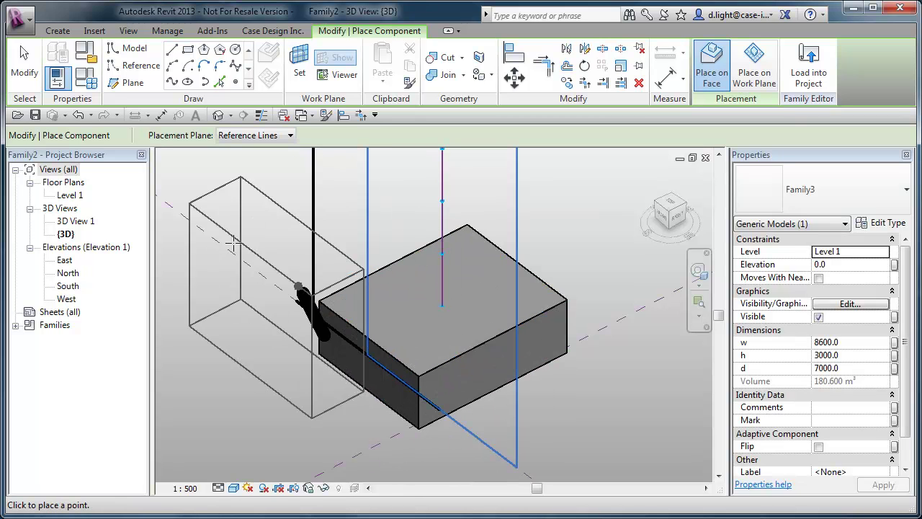
pyautogui.press('Escape')
pyautogui.keyDown('shift'); pyautogui.moveTo(560, 396); pyautogui.dragTo(578, 391, button='middle'); pyautogui.keyUp('shift')
pyautogui.click(78, 115)
pyautogui.keyDown('shift'); pyautogui.moveTo(537, 350); pyautogui.dragTo(546, 357, button='middle'); pyautogui.keyUp('shift')
# Drag Family3 from the Project Browser onto the bottom point of the divided height path.
pyautogui.click(15, 325)
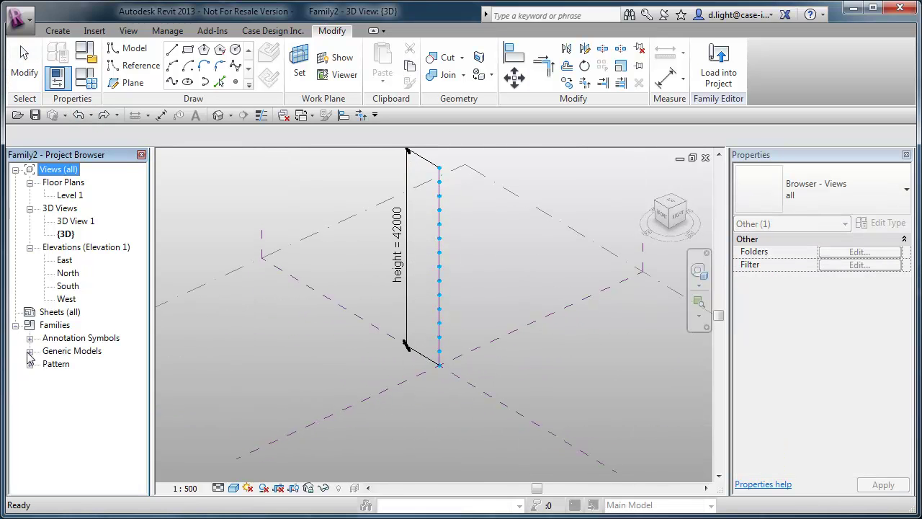
pyautogui.click(30, 351)
pyautogui.click(44, 364)
pyautogui.moveTo(85, 380); pyautogui.dragTo(483, 350)
pyautogui.scroll(3, 425, 357)
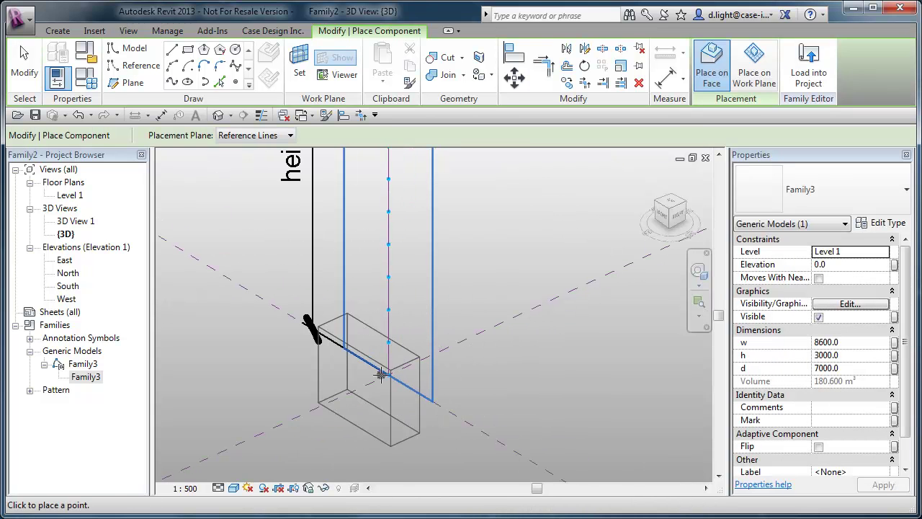
pyautogui.click(388, 375)
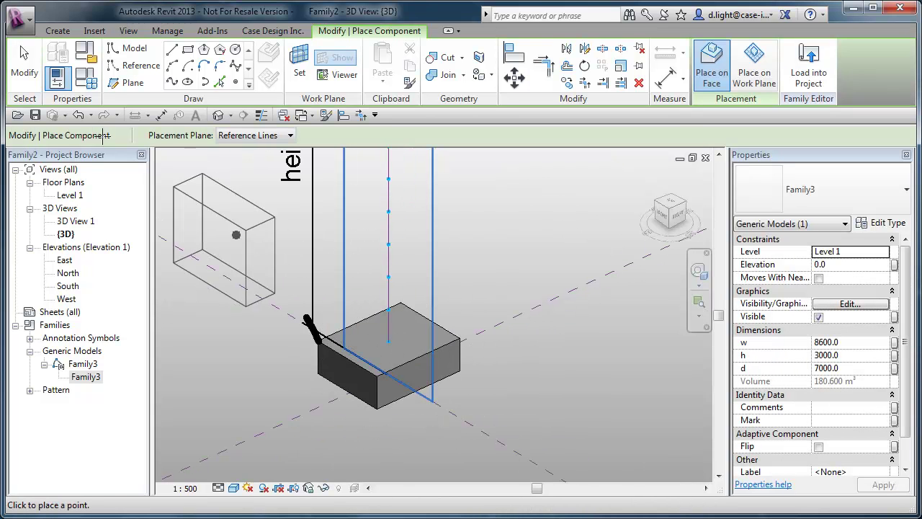
pyautogui.press('Escape')
pyautogui.press('Escape')
pyautogui.keyDown('shift'); pyautogui.moveTo(567, 408); pyautogui.dragTo(494, 387, button='middle'); pyautogui.keyUp('shift')
# Associate the placed box's h with the ffl parameter.
pyautogui.click(454, 362)
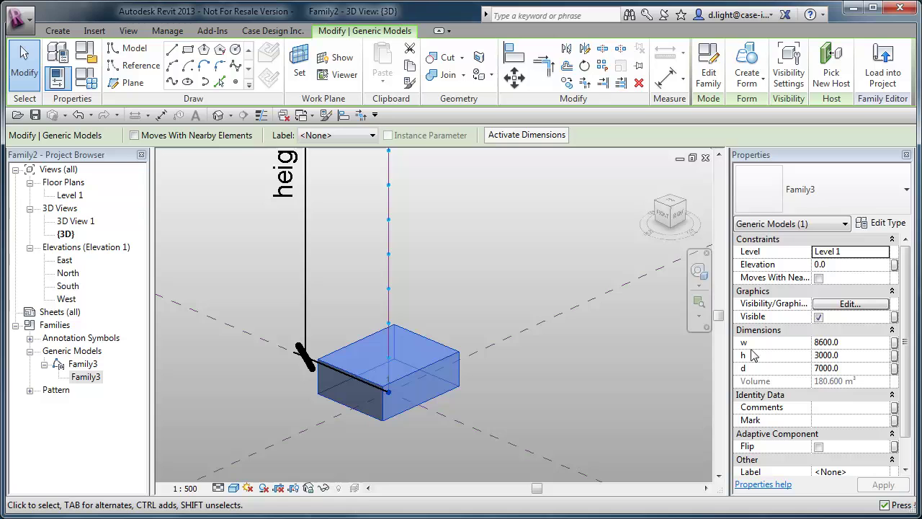
pyautogui.click(894, 355)
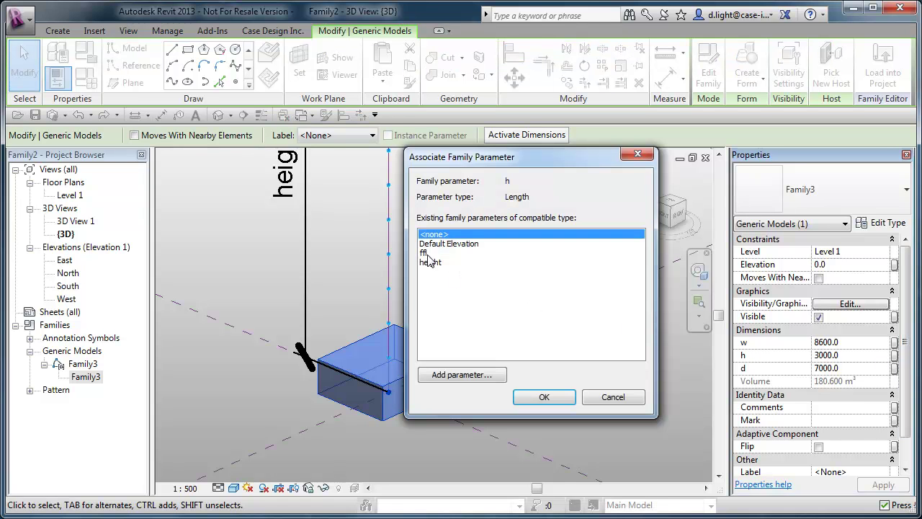
pyautogui.click(425, 253)
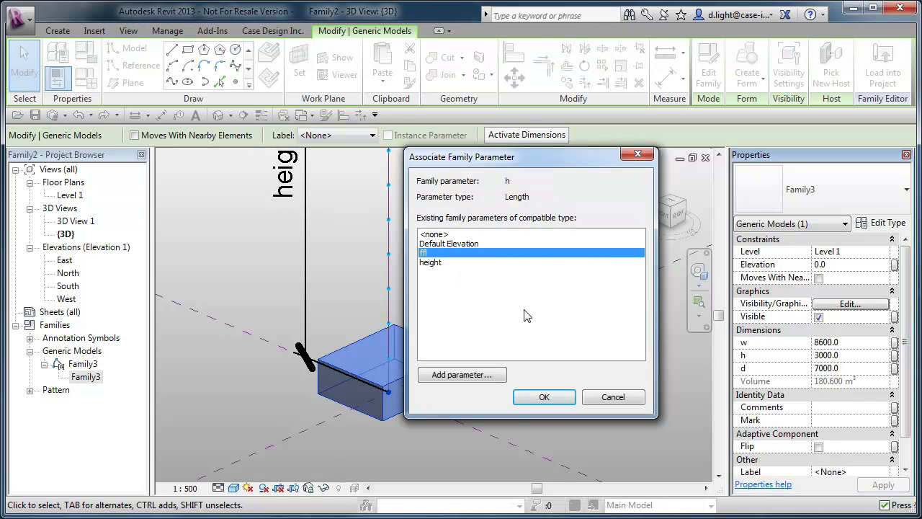
pyautogui.click(545, 399)
pyautogui.click(542, 397)
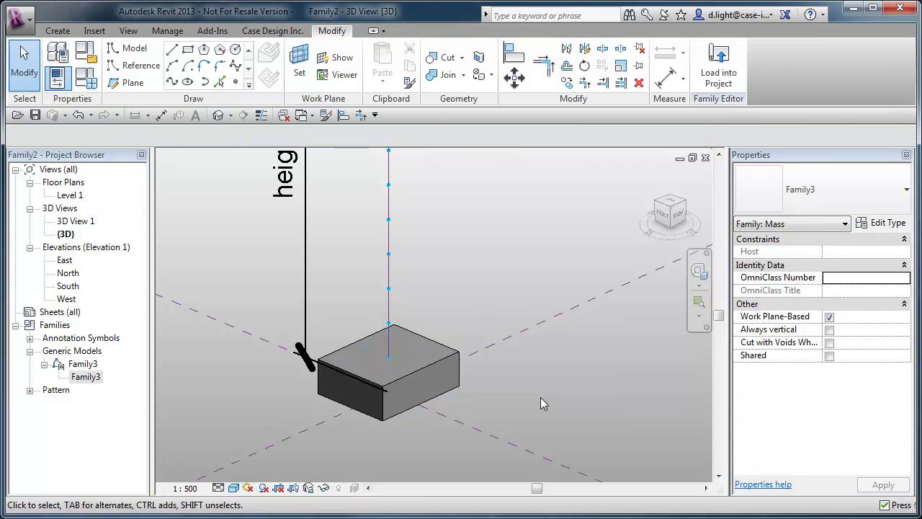
# Associate the box's w with a new family parameter unit_width.
pyautogui.click(458, 392)
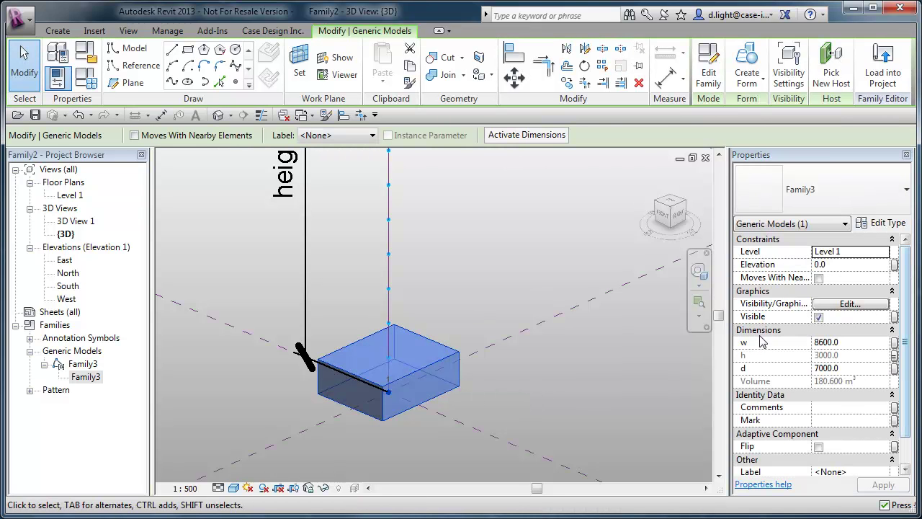
pyautogui.click(893, 342)
pyautogui.click(448, 375)
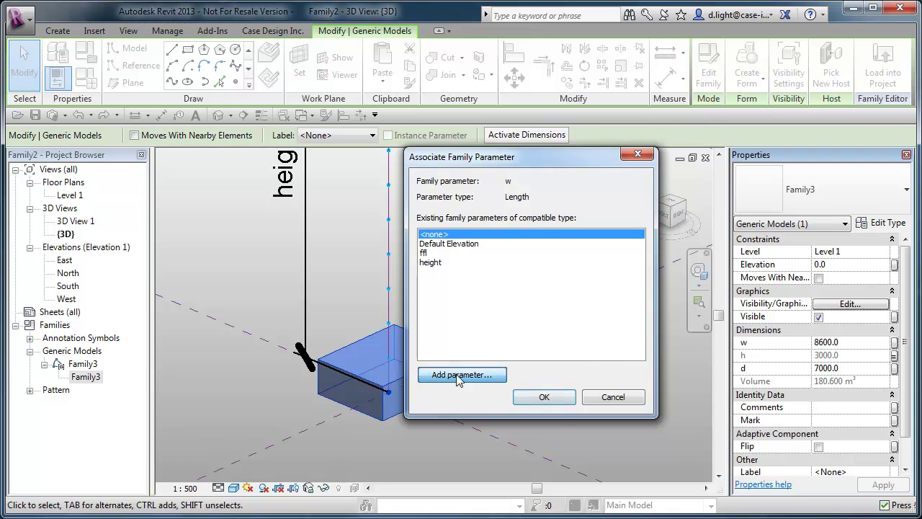
pyautogui.write('u')
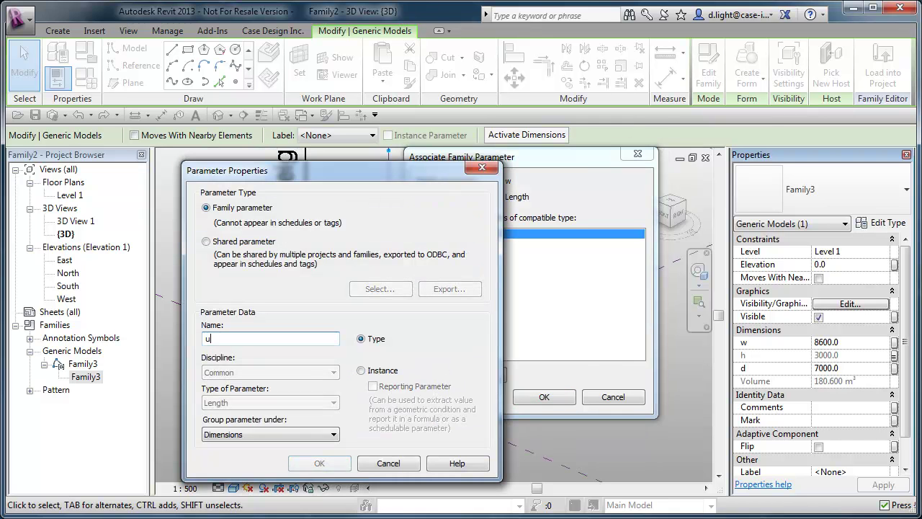
pyautogui.write('nit_width')
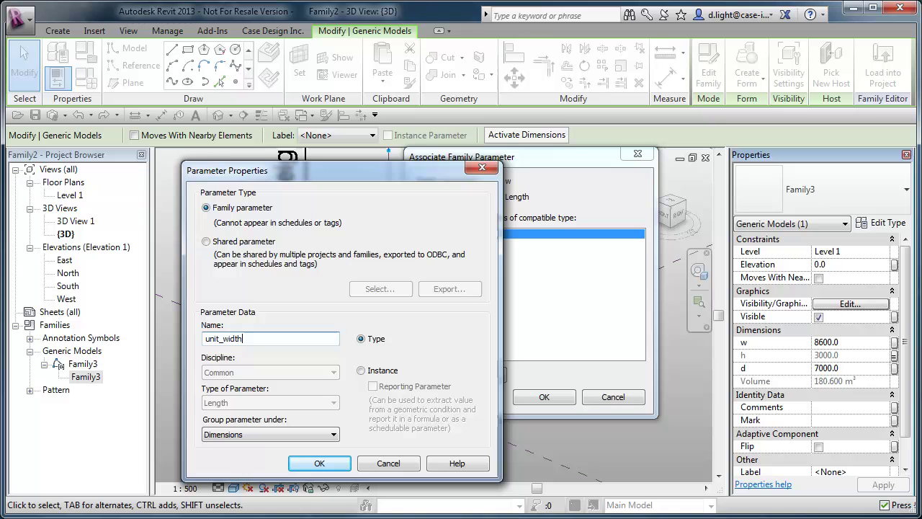
pyautogui.click(319, 463)
pyautogui.click(538, 397)
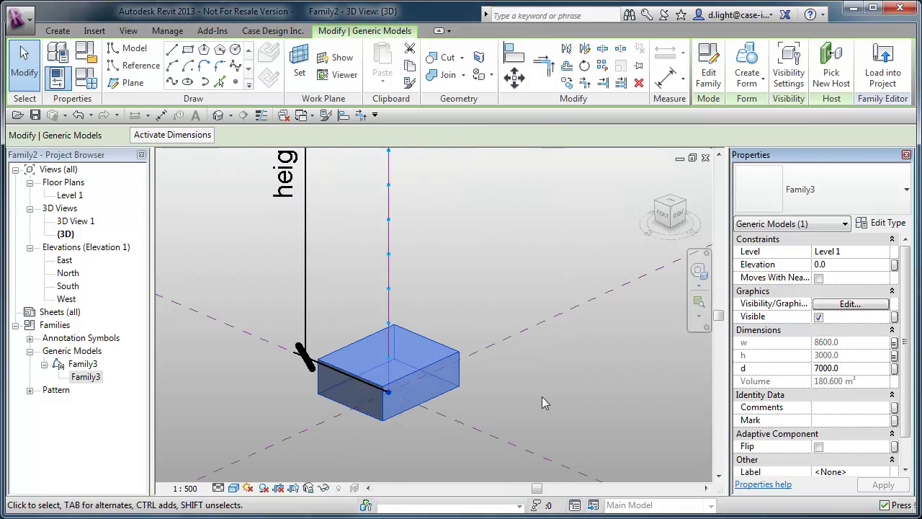
# Associate the box's d with a new family parameter unit_depth.
pyautogui.click(894, 368)
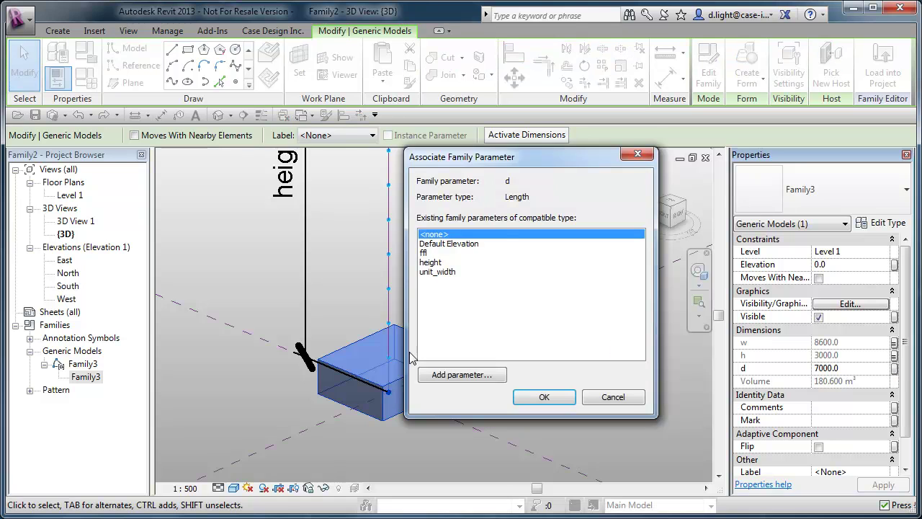
pyautogui.click(472, 376)
pyautogui.write('u')
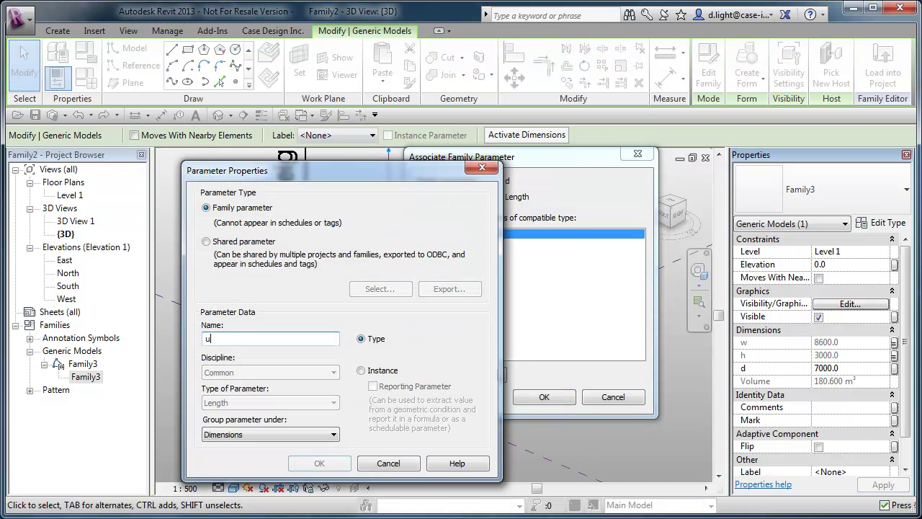
pyautogui.write('nit')
pyautogui.write('_deo')
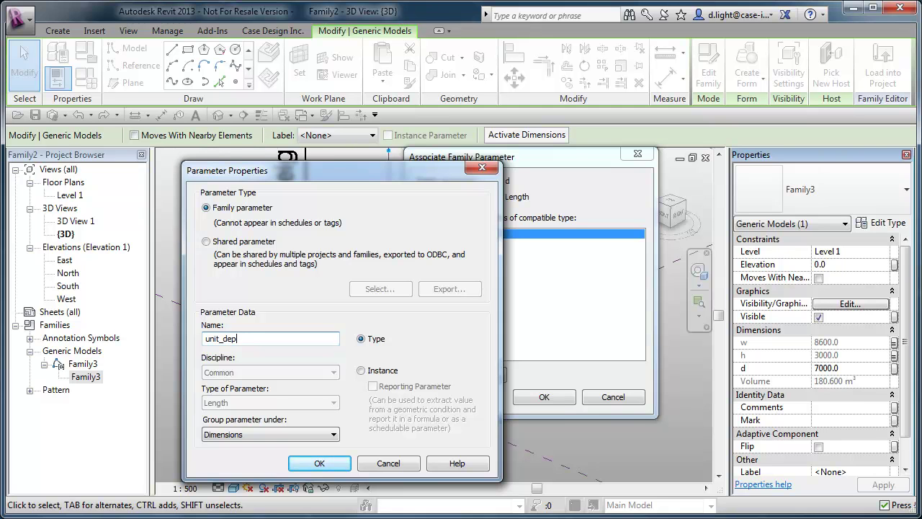
pyautogui.click(338, 461)
pyautogui.click(544, 397)
pyautogui.click(545, 407)
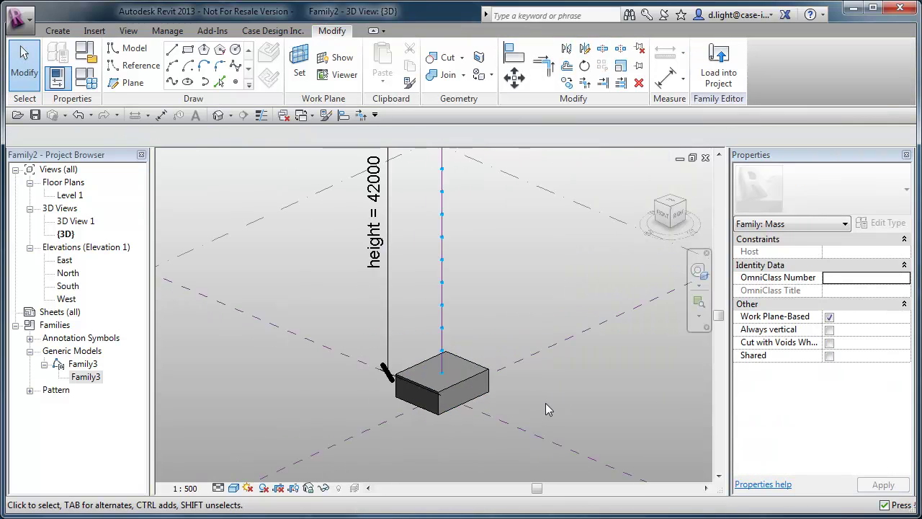
pyautogui.keyDown('shift'); pyautogui.moveTo(545, 403); pyautogui.dragTo(566, 382, button='middle'); pyautogui.keyUp('shift')
pyautogui.scroll(-2, 497, 371)
pyautogui.keyDown('shift'); pyautogui.moveTo(497, 370); pyautogui.dragTo(539, 414, button='middle'); pyautogui.keyUp('shift')
pyautogui.scroll(3, 497, 389)
pyautogui.click(455, 407)
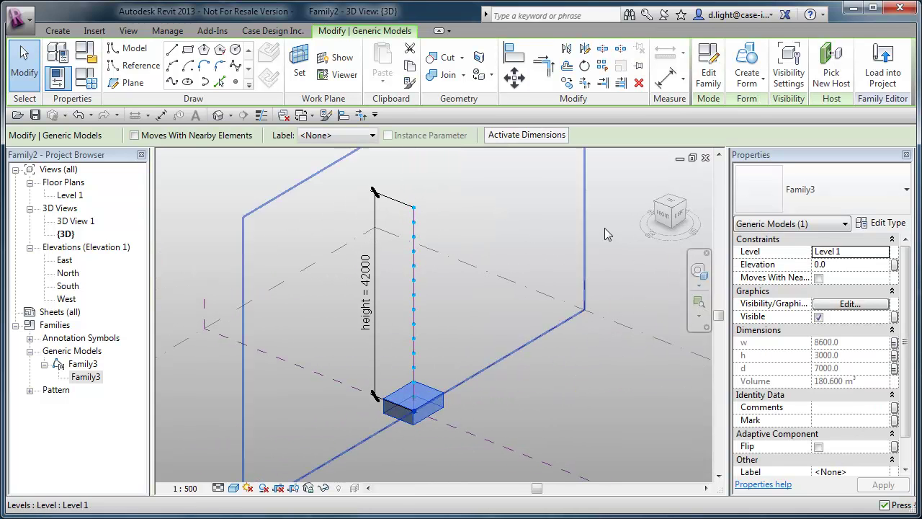
pyautogui.click(604, 68)
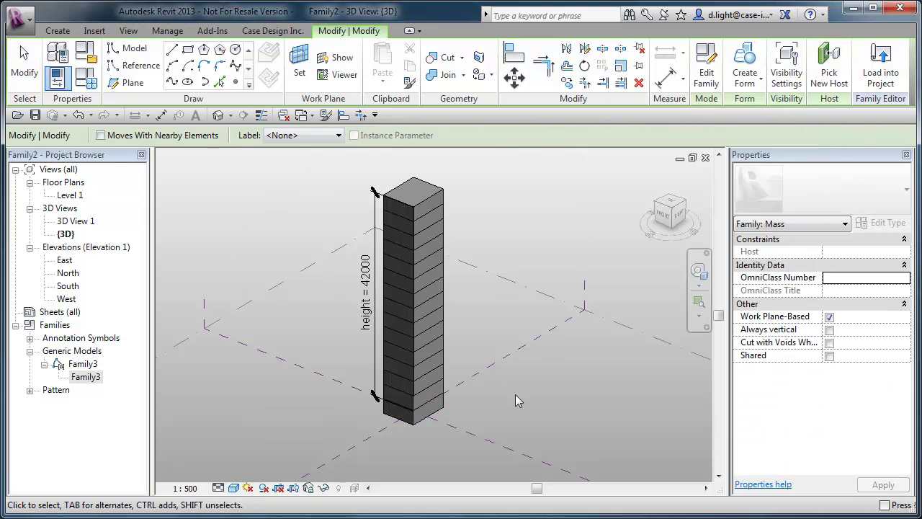
pyautogui.keyDown('shift'); pyautogui.moveTo(525, 403); pyautogui.dragTo(515, 382, button='middle'); pyautogui.keyUp('shift')
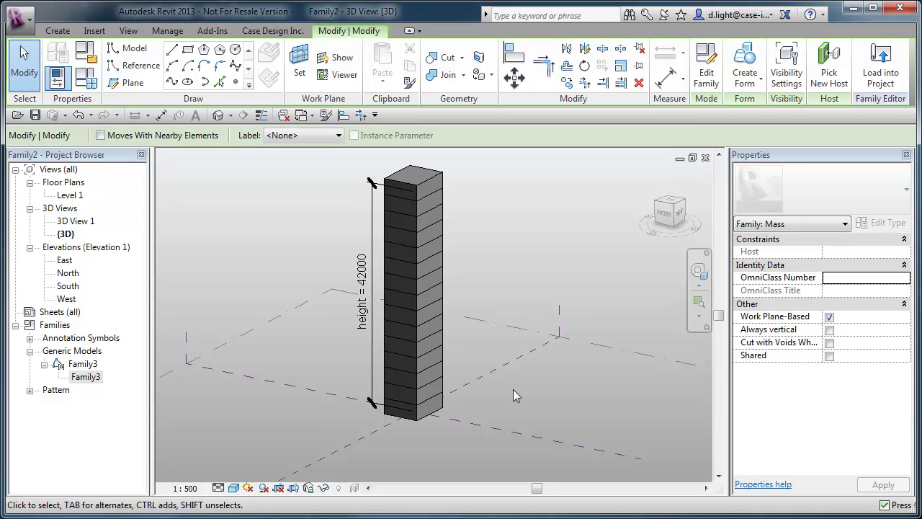
pyautogui.keyDown('shift'); pyautogui.moveTo(513, 389); pyautogui.dragTo(533, 370, button='middle'); pyautogui.keyUp('shift')
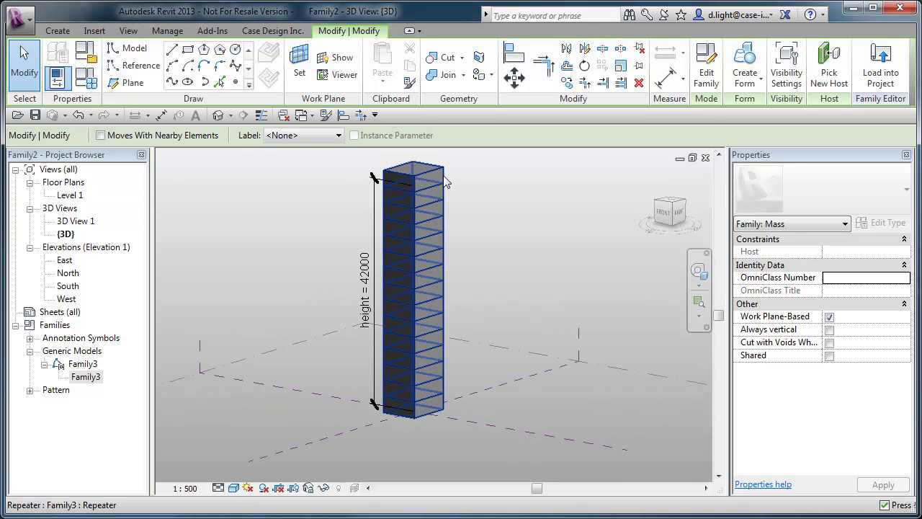
pyautogui.keyDown('shift'); pyautogui.moveTo(447, 183); pyautogui.dragTo(499, 259, button='middle'); pyautogui.keyUp('shift')
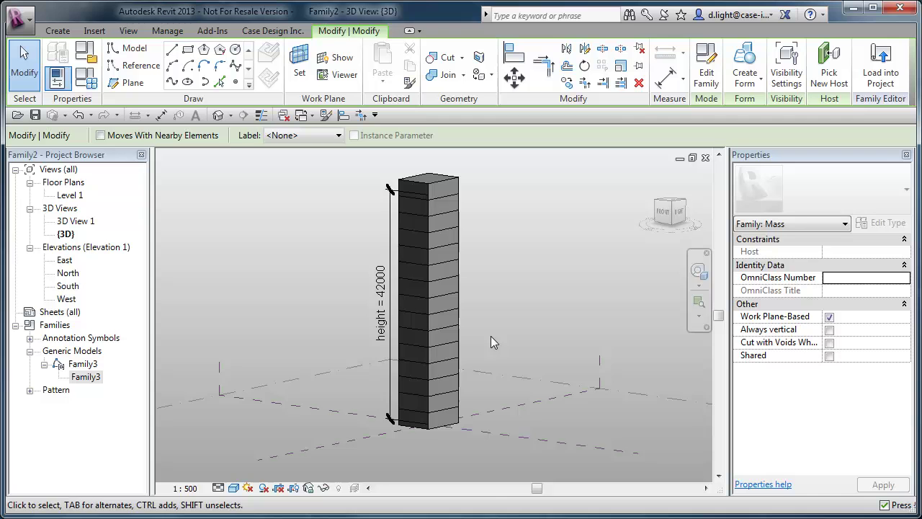
pyautogui.keyDown('shift'); pyautogui.moveTo(519, 324); pyautogui.dragTo(477, 375, button='middle'); pyautogui.keyUp('shift')
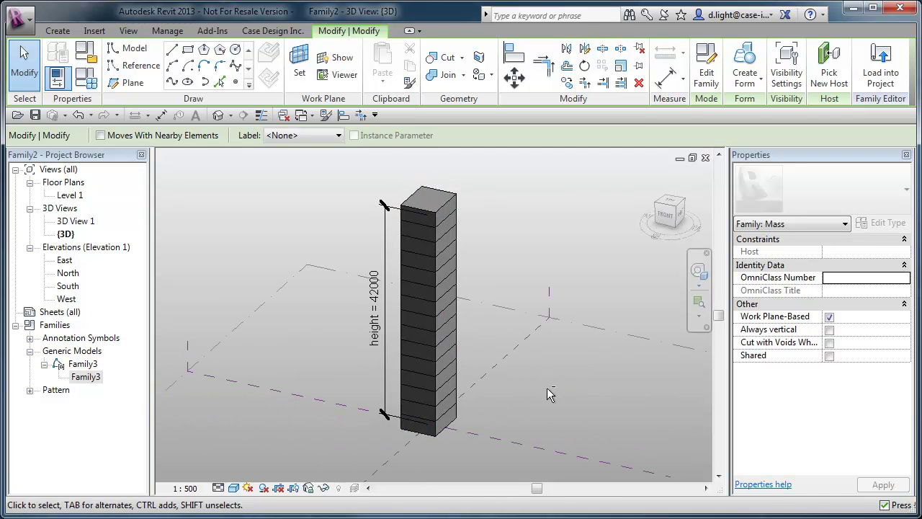
pyautogui.keyDown('shift'); pyautogui.moveTo(547, 387); pyautogui.dragTo(382, 418, button='middle'); pyautogui.keyUp('shift')
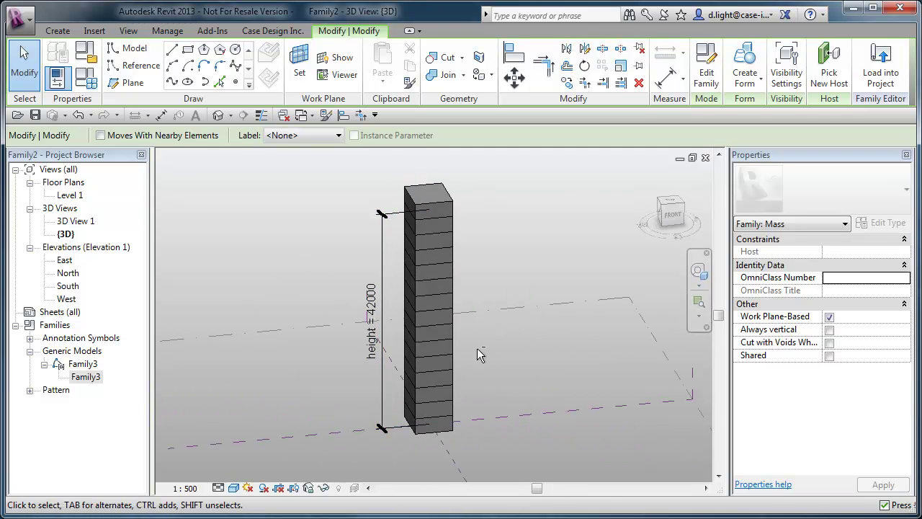
pyautogui.keyDown('shift'); pyautogui.moveTo(479, 294); pyautogui.dragTo(461, 288, button='middle'); pyautogui.keyUp('shift')
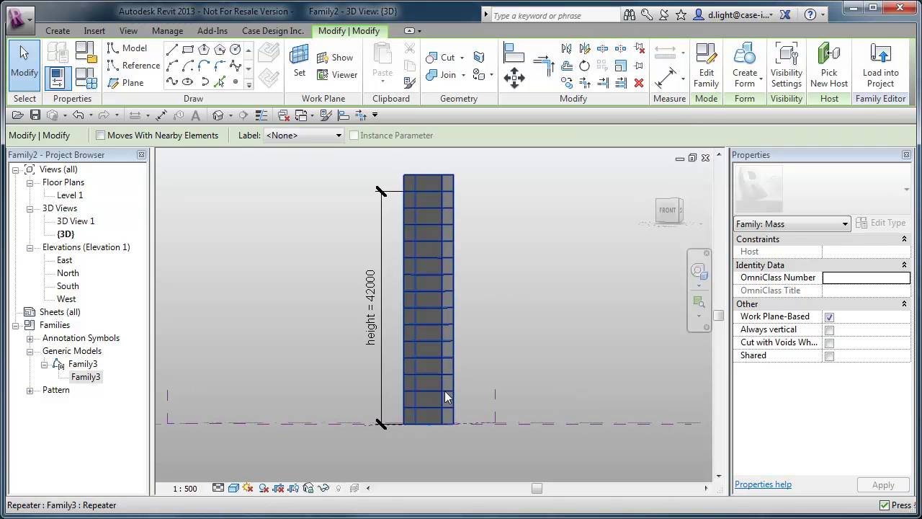
pyautogui.keyDown('shift'); pyautogui.moveTo(425, 180); pyautogui.dragTo(439, 277, button='middle'); pyautogui.keyUp('shift')
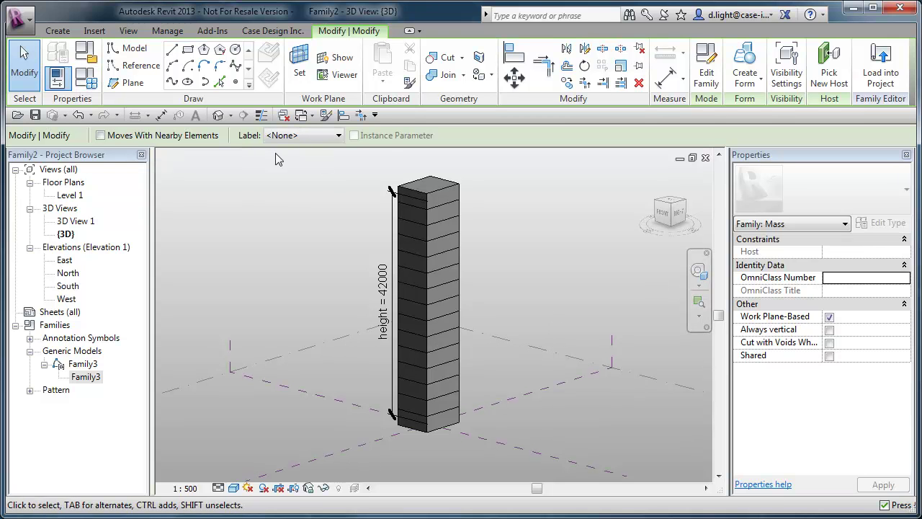
pyautogui.keyDown('shift'); pyautogui.moveTo(523, 236); pyautogui.dragTo(459, 291, button='middle'); pyautogui.keyUp('shift')
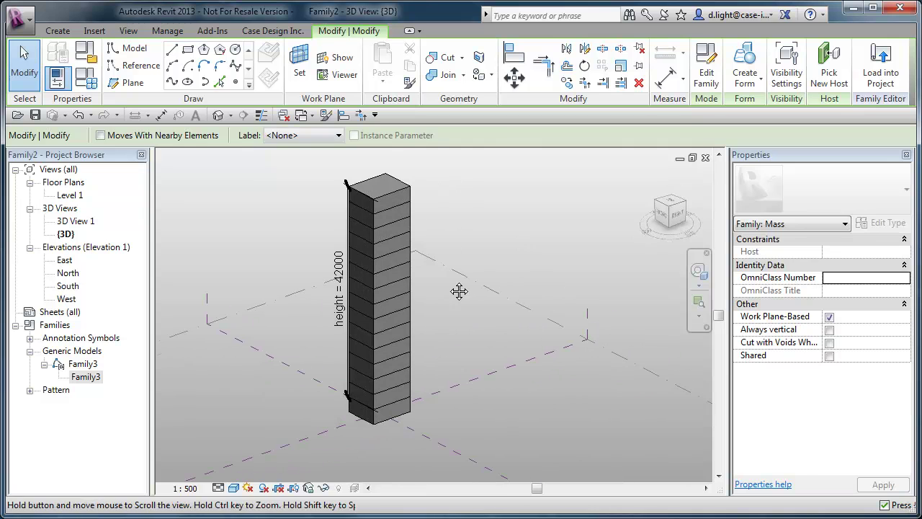
# In Family Types, set unit_width to 10m and unit_depth to 15m, applying each.
pyautogui.click(85, 74)
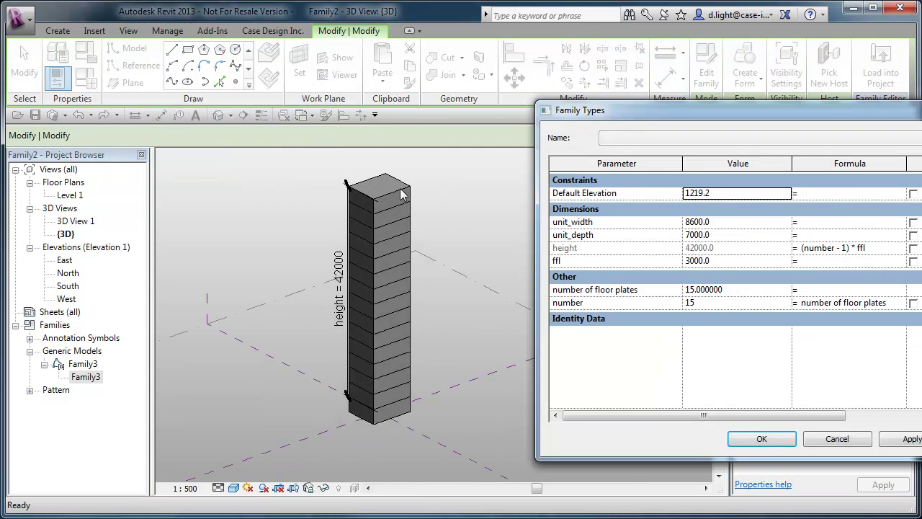
pyautogui.moveTo(813, 118); pyautogui.dragTo(740, 120)
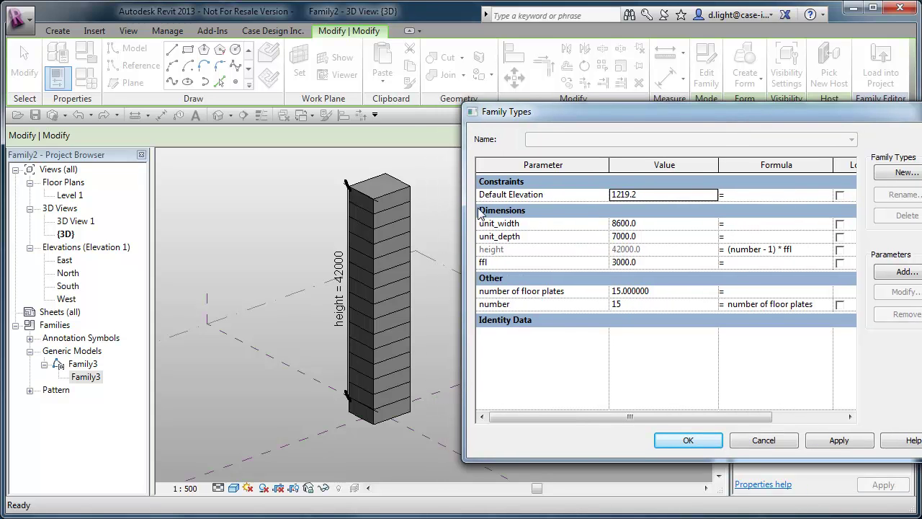
pyautogui.click(646, 224)
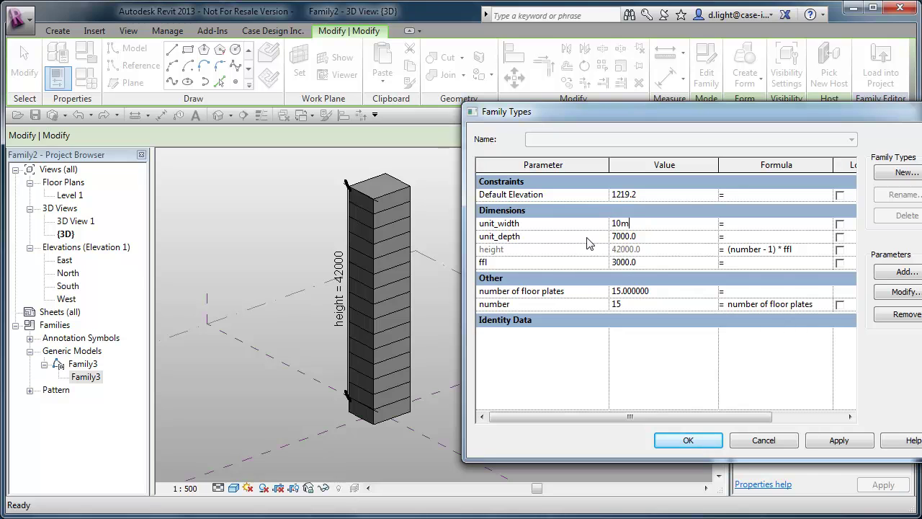
pyautogui.click(835, 441)
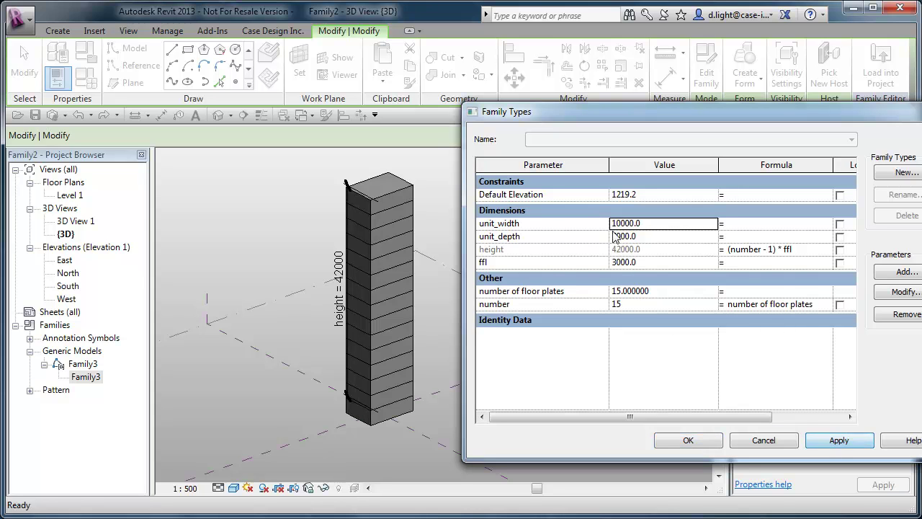
pyautogui.click(649, 235)
pyautogui.write('15m')
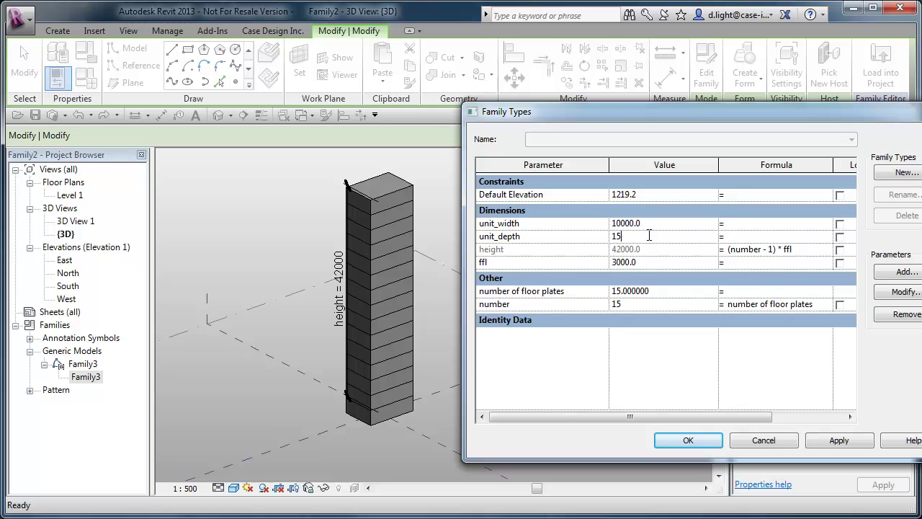
pyautogui.click(830, 445)
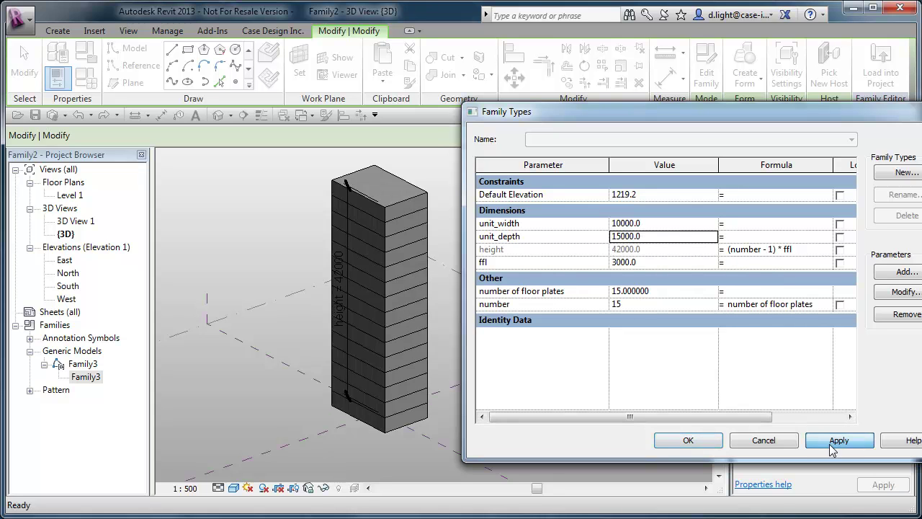
# Set number to 25 floors, apply and accept, then orbit the taller 72000-high tower.
pyautogui.click(639, 303)
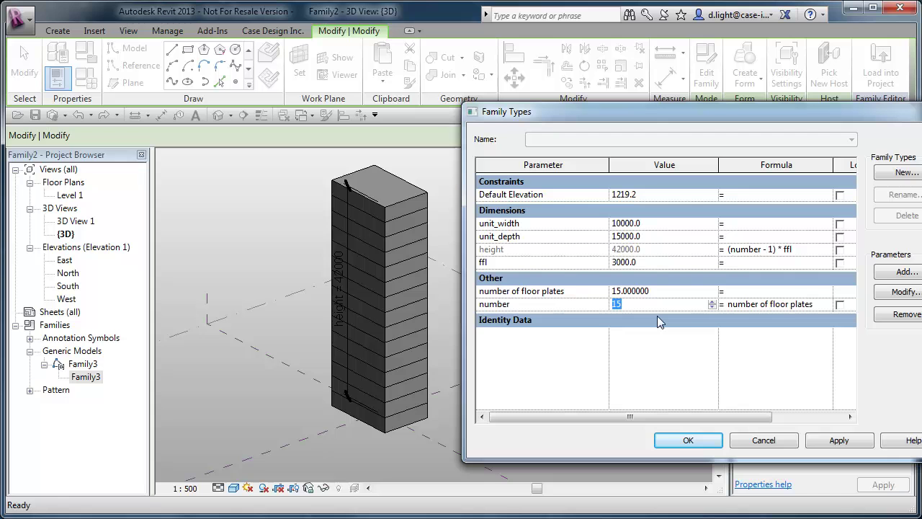
pyautogui.write('25')
pyautogui.click(835, 440)
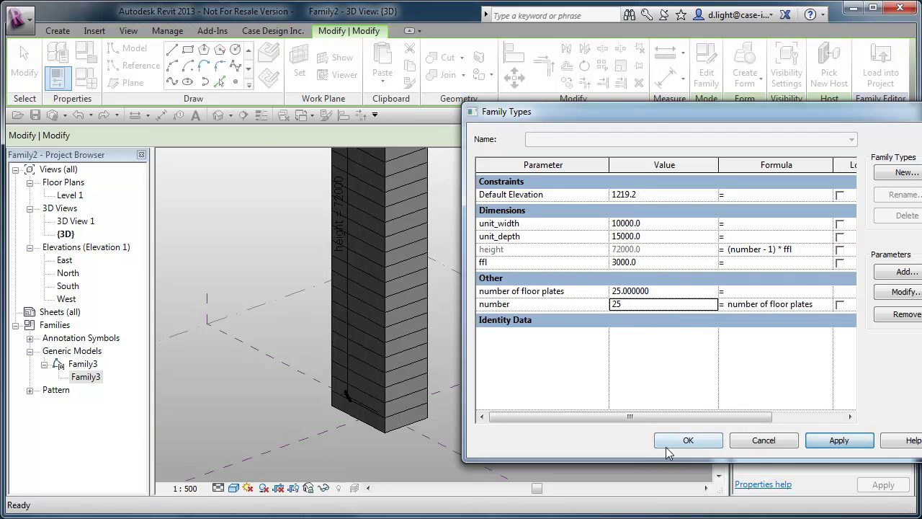
pyautogui.click(673, 441)
pyautogui.scroll(-3, 504, 319)
pyautogui.keyDown('shift'); pyautogui.moveTo(504, 319); pyautogui.dragTo(455, 310, button='middle'); pyautogui.keyUp('shift')
# Cascade then tile the open views into four panes with WC and WT, and zoom all (ZA).
pyautogui.press('w')
pyautogui.press('c')
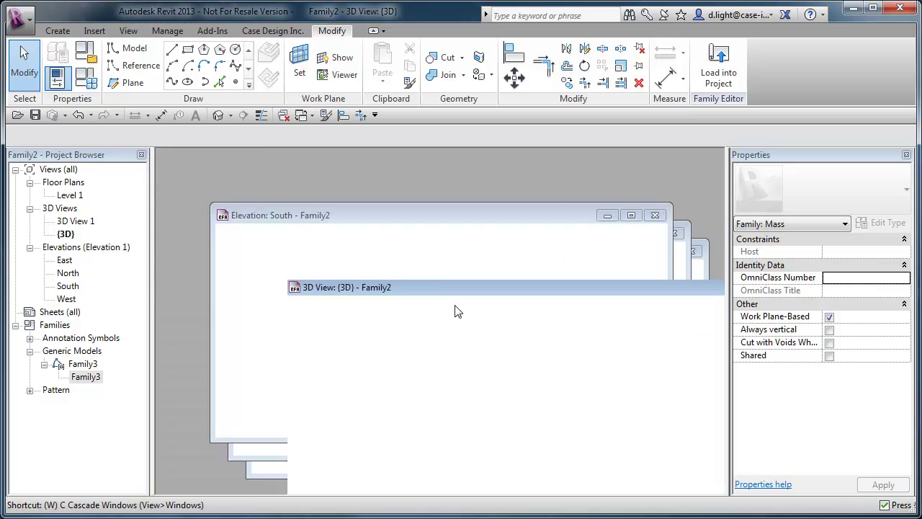
pyautogui.press('w')
pyautogui.press('t')
pyautogui.press('z')
pyautogui.press('a')
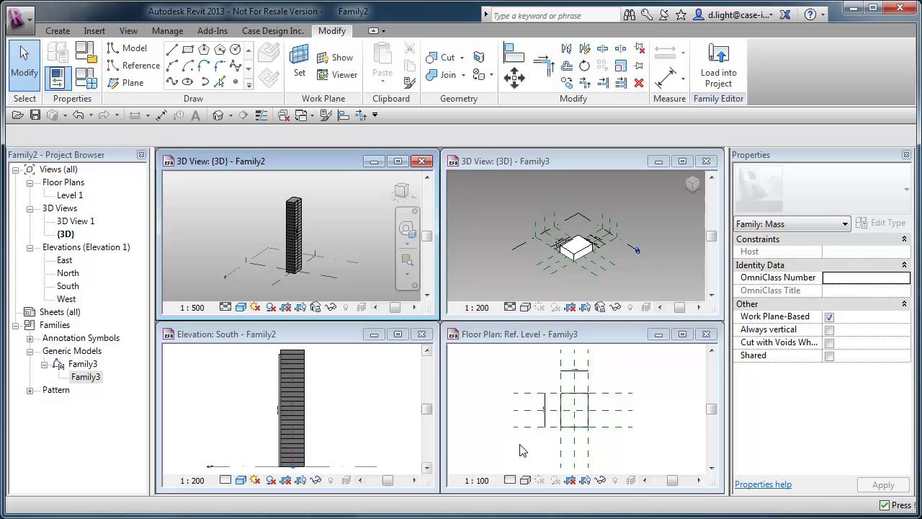
# Enlarge and centre Family3's 3D box view, then review and close its Family Types.
pyautogui.click(658, 220)
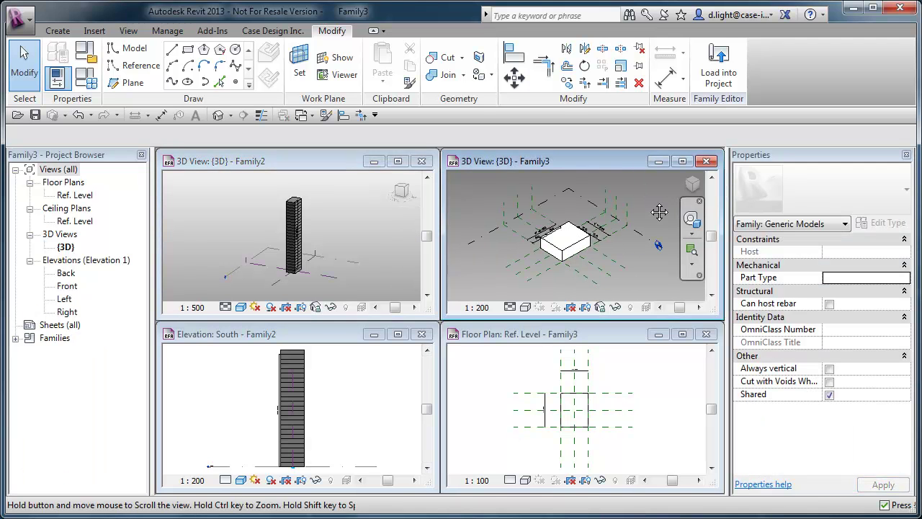
pyautogui.click(682, 161)
pyautogui.moveTo(359, 248); pyautogui.dragTo(393, 468, button='middle')
pyautogui.click(88, 79)
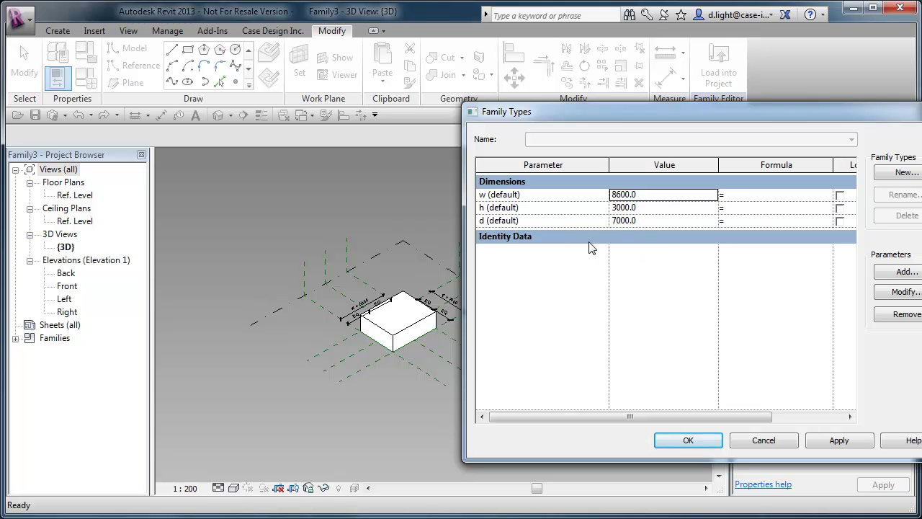
pyautogui.click(763, 442)
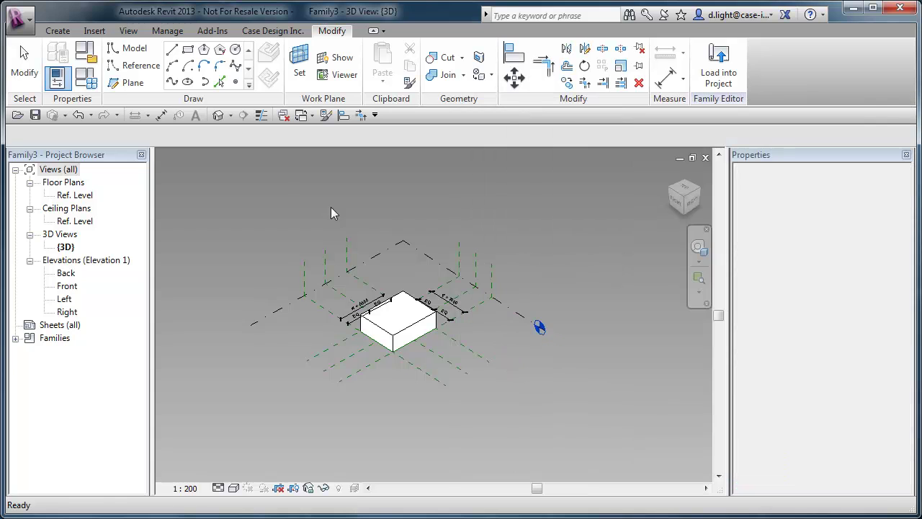
# Re-tile the four views and make Family2's 3D tower view active.
pyautogui.press('w')
pyautogui.press('t')
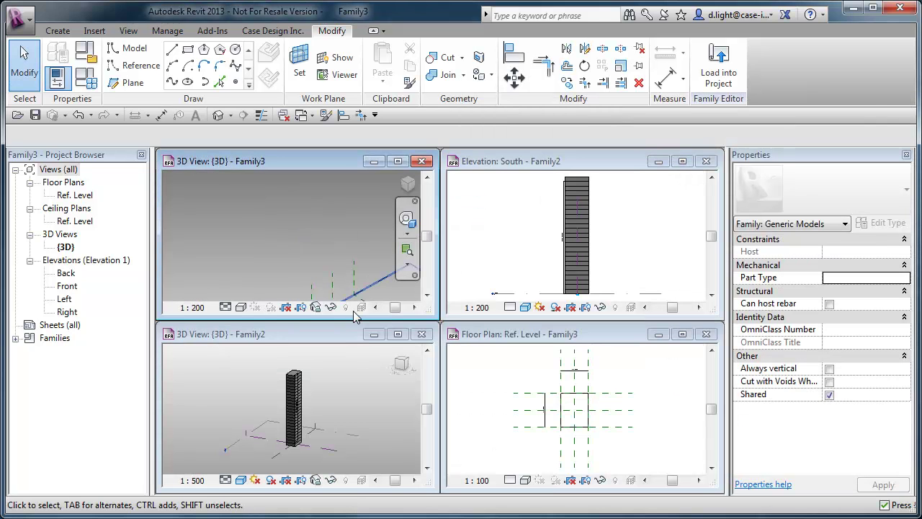
pyautogui.click(506, 248)
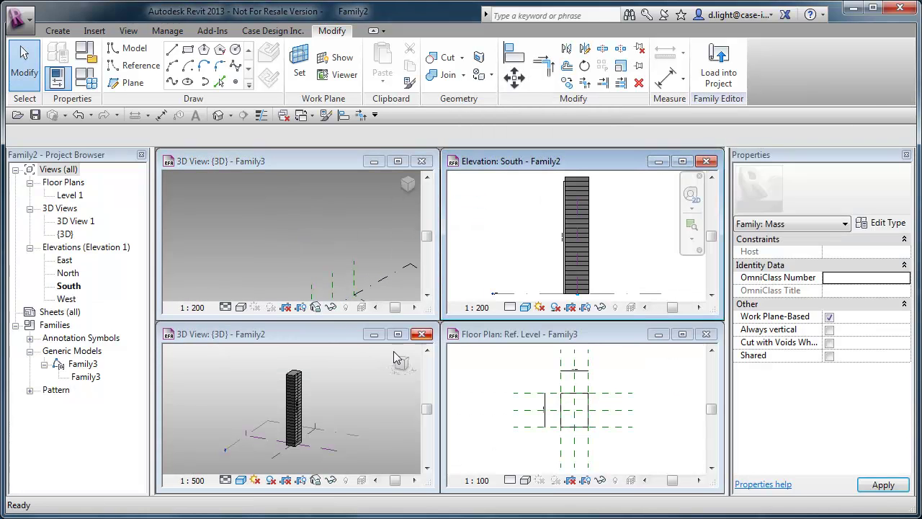
pyautogui.click(346, 404)
pyautogui.keyDown('shift'); pyautogui.moveTo(337, 413); pyautogui.dragTo(330, 426, button='middle'); pyautogui.keyUp('shift')
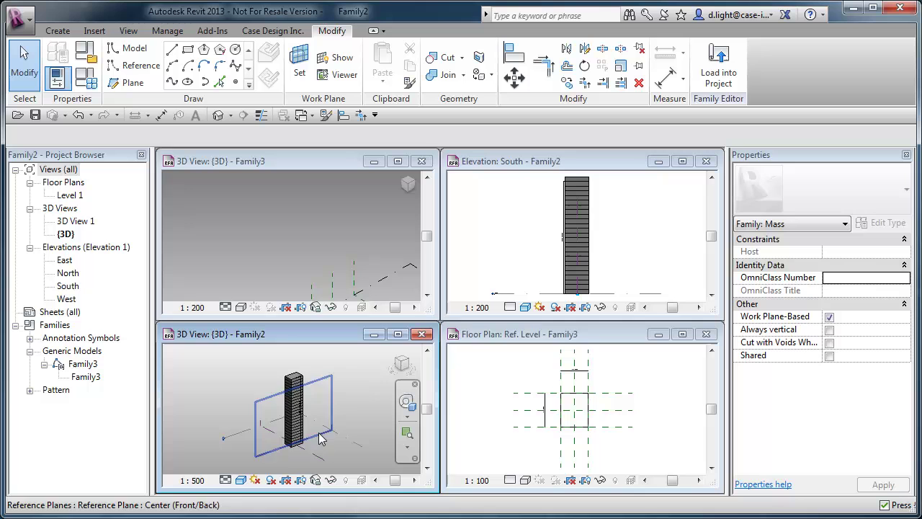
# Maximize Family2's 3D view, then zoom and orbit around the 25-floor tower, including its back and top.
pyautogui.click(398, 333)
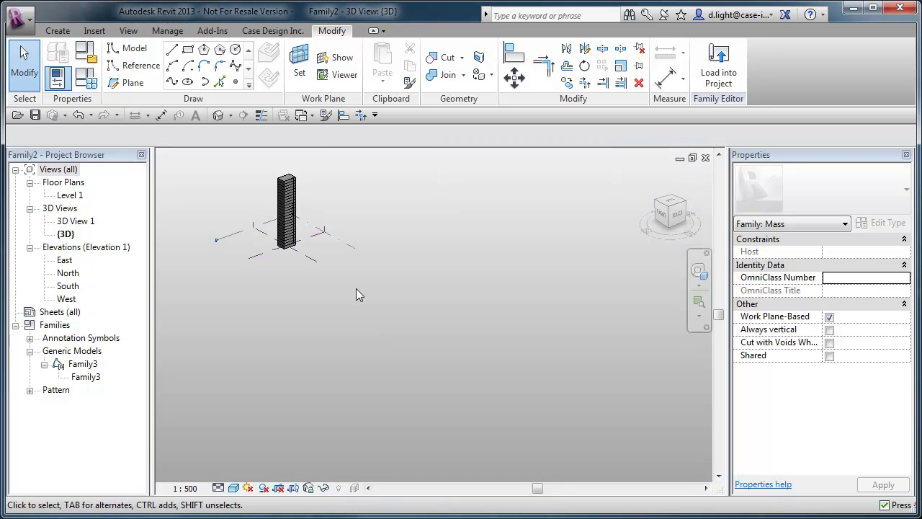
pyautogui.moveTo(356, 295); pyautogui.dragTo(443, 401, button='middle')
pyautogui.scroll(4, 350, 315)
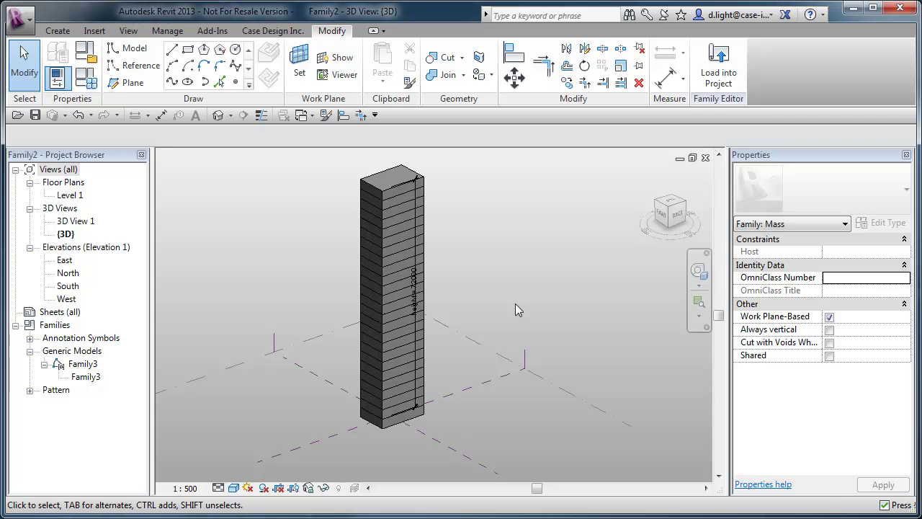
pyautogui.moveTo(473, 335)
pyautogui.keyDown('shift'); pyautogui.mouseDown(button='middle')
pyautogui.moveTo(530, 363)
pyautogui.moveTo(425, 362)
pyautogui.moveTo(510, 350)
pyautogui.moveTo(464, 345)
pyautogui.mouseUp(button='middle'); pyautogui.keyUp('shift')
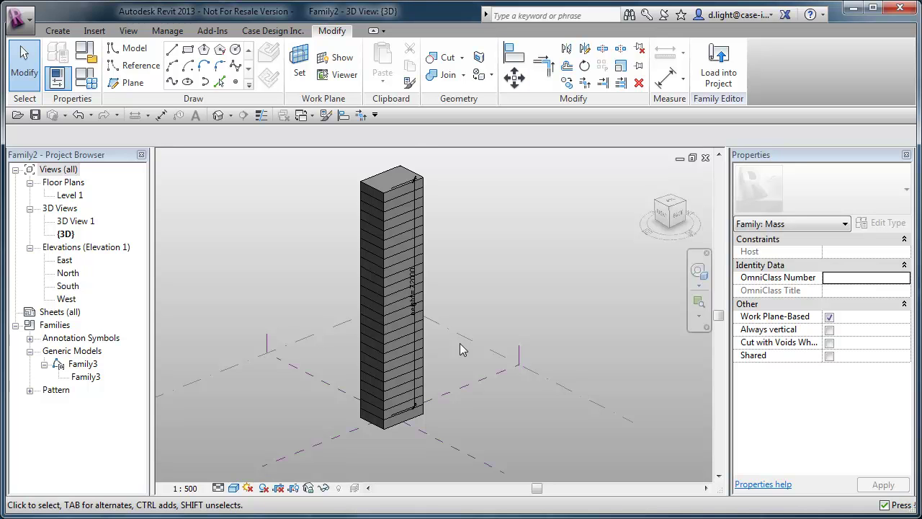
pyautogui.scroll(3, 446, 334)
pyautogui.moveTo(437, 319); pyautogui.dragTo(403, 342, button='middle')
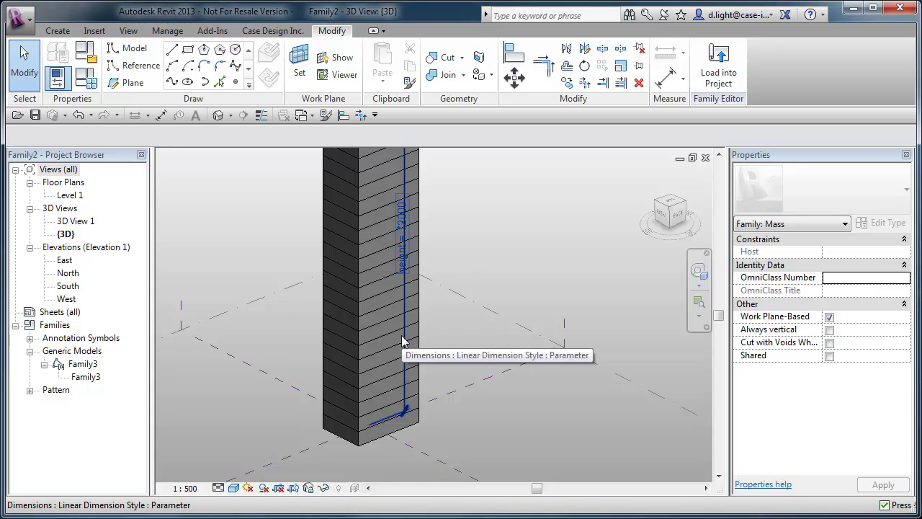
pyautogui.scroll(5, 400, 340)
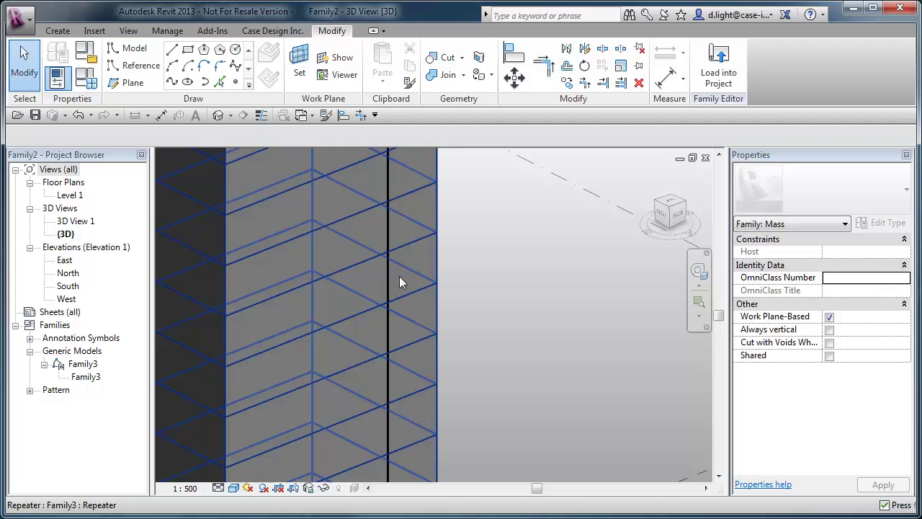
pyautogui.scroll(-6, 491, 297)
pyautogui.moveTo(561, 369)
pyautogui.keyDown('shift'); pyautogui.mouseDown(button='middle')
pyautogui.moveTo(566, 389)
pyautogui.moveTo(537, 338)
pyautogui.moveTo(560, 290)
pyautogui.moveTo(569, 331)
pyautogui.moveTo(557, 324)
pyautogui.moveTo(287, 351)
pyautogui.moveTo(500, 339)
pyautogui.moveTo(490, 341)
pyautogui.moveTo(573, 364)
pyautogui.moveTo(555, 360)
pyautogui.mouseUp(button='middle'); pyautogui.keyUp('shift')
pyautogui.scroll(-3, 558, 323)
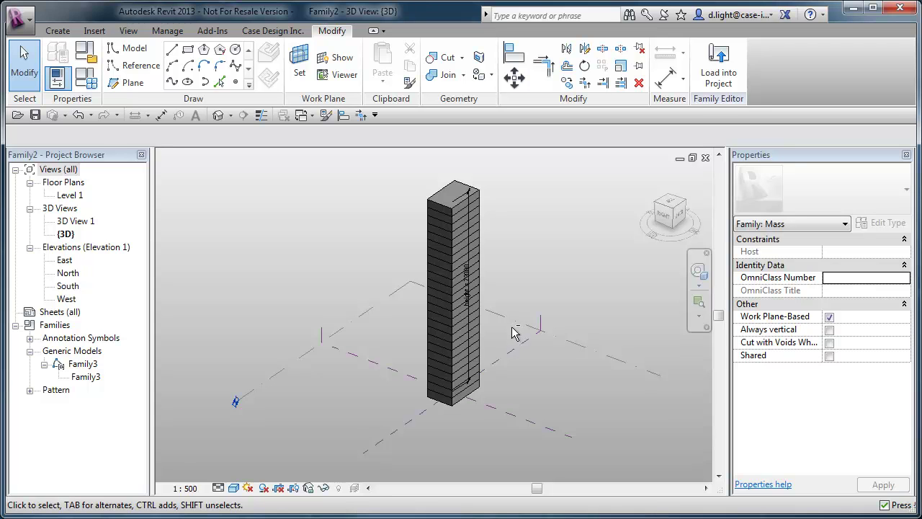
pyautogui.keyDown('shift'); pyautogui.moveTo(516, 333); pyautogui.dragTo(483, 377, button='middle'); pyautogui.keyUp('shift')
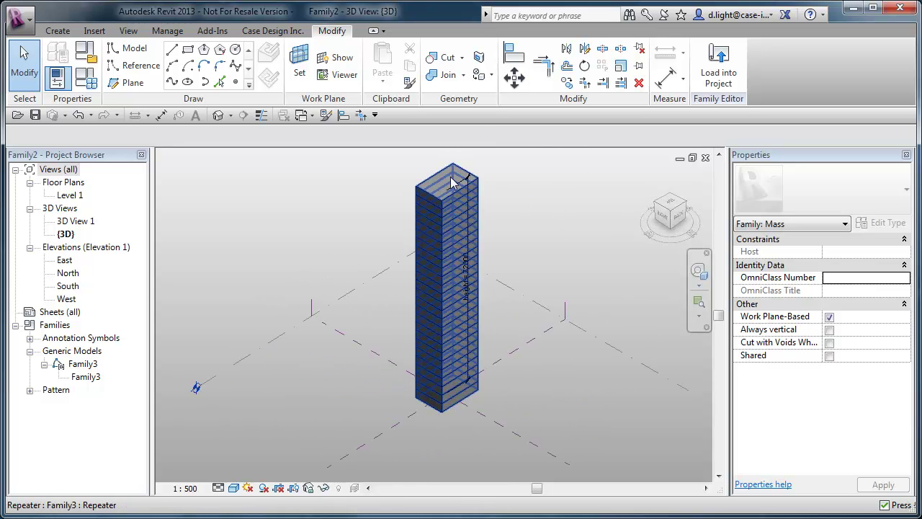